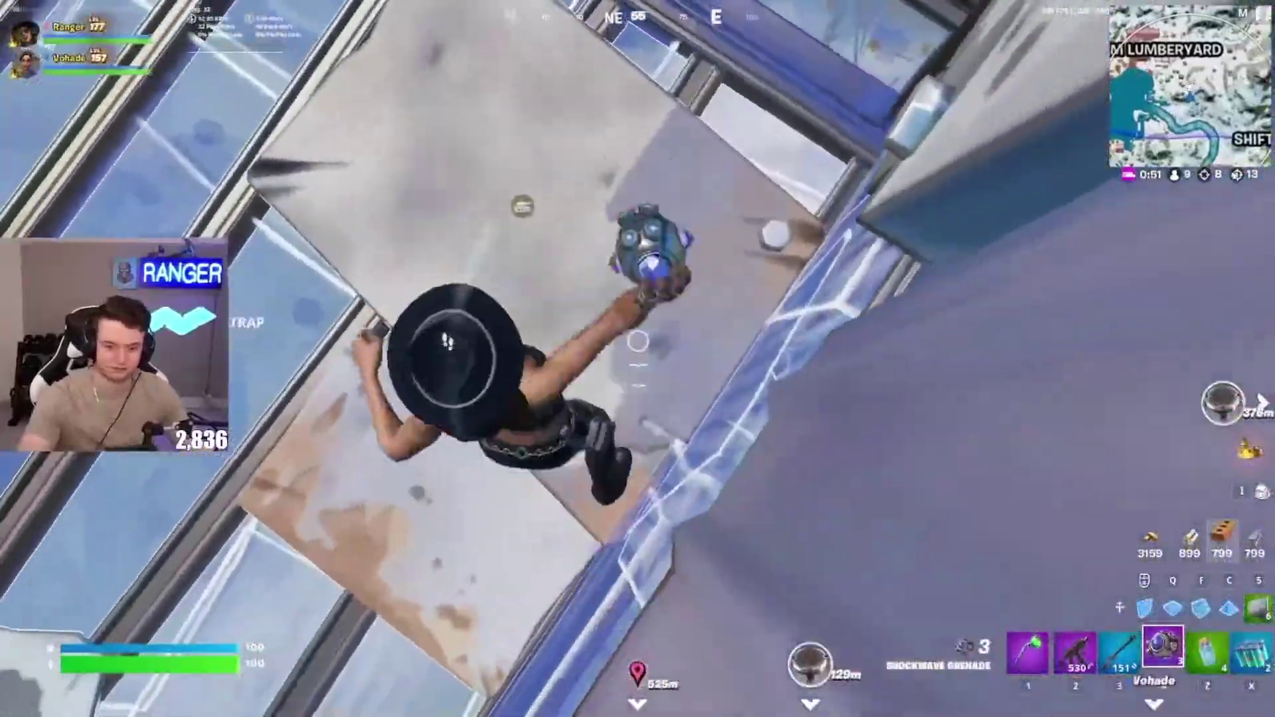
key("4")
left_click(638, 342)
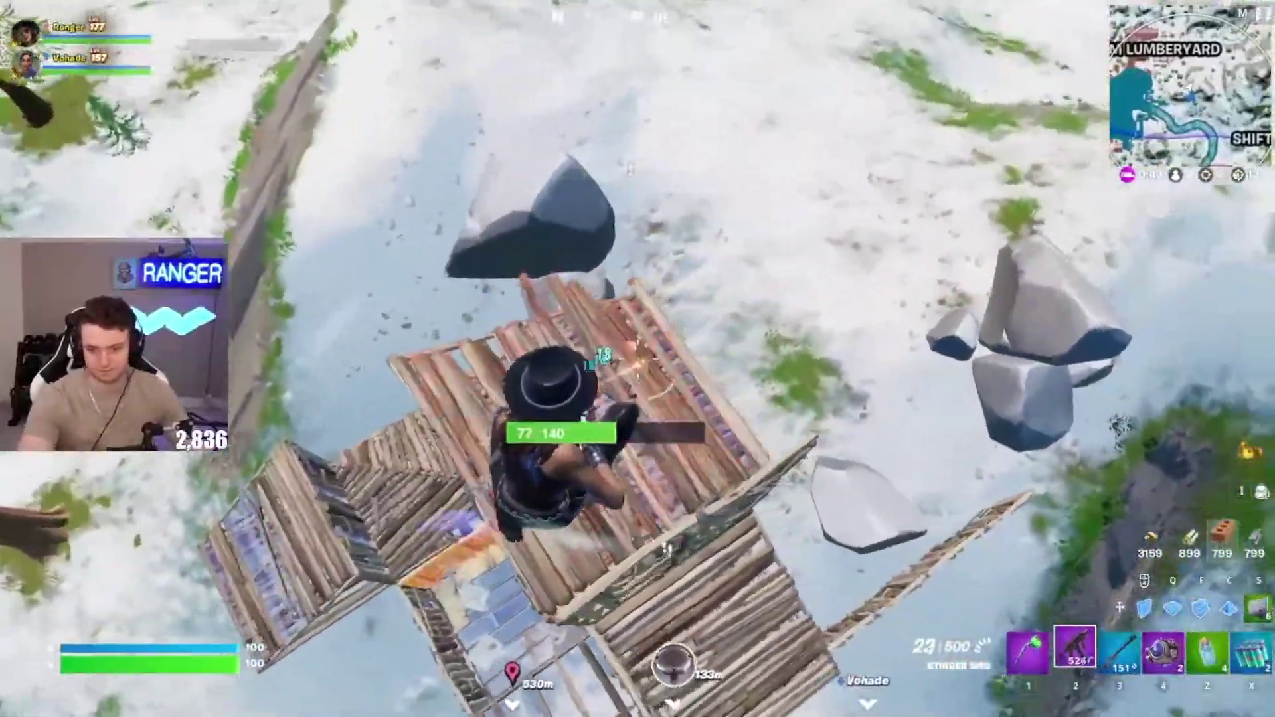
key("q")
left_click(638, 358)
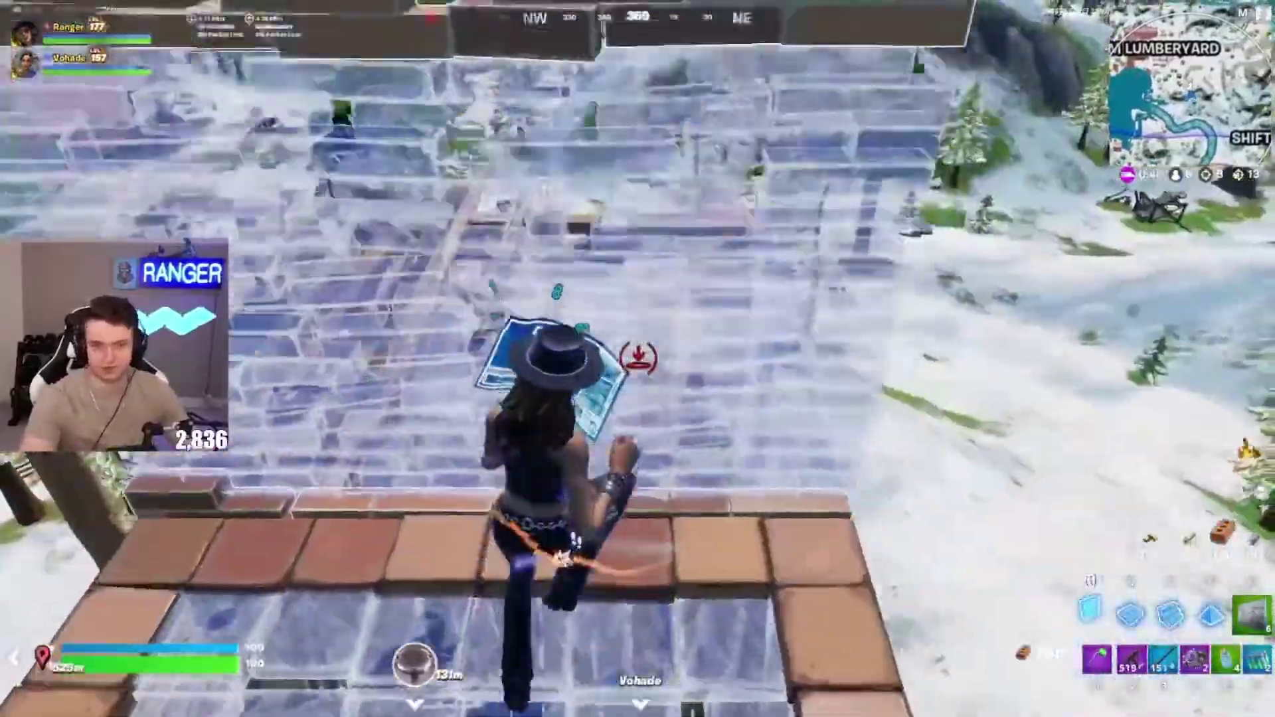
left_click(637, 359)
left_click(638, 358)
key("1")
key("q")
left_click(637, 360)
left_click(638, 358)
left_click(637, 359)
key("2")
left_click(637, 359)
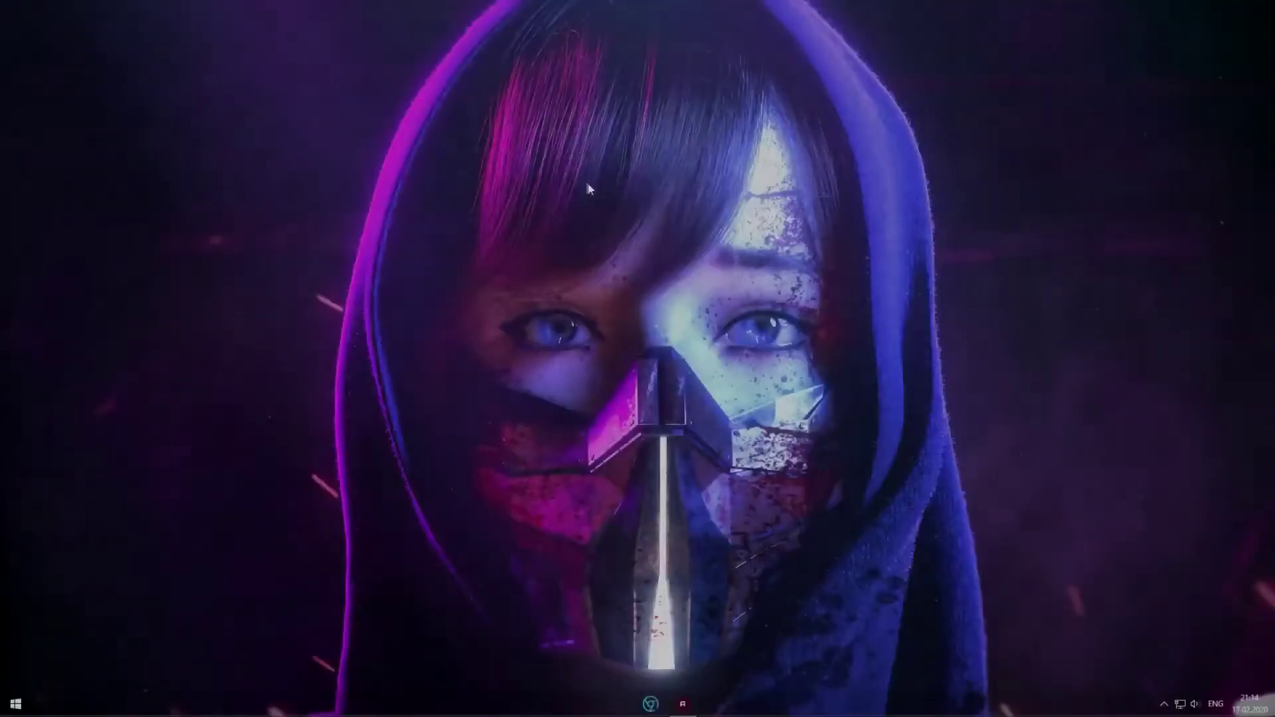
- Open AMD Radeon Software from the desktop, factory-reset all its settings, and skip the quick setup
right_click(589, 184)
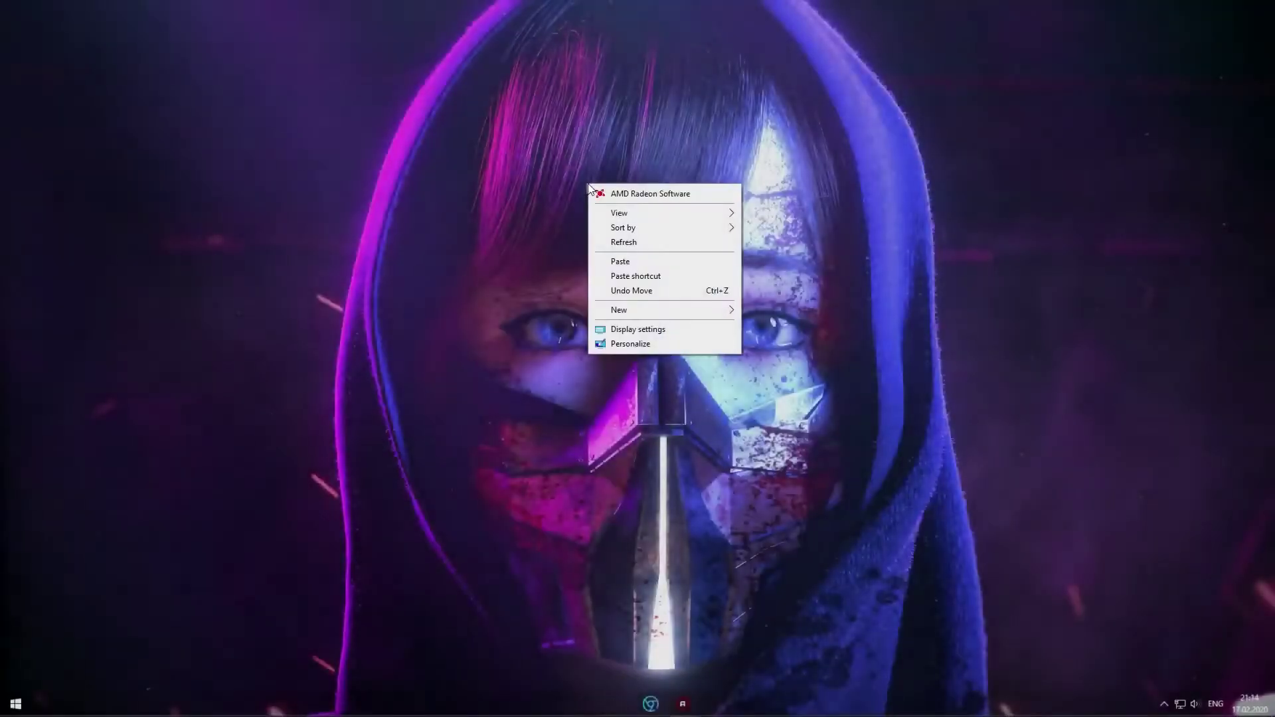
left_click(638, 195)
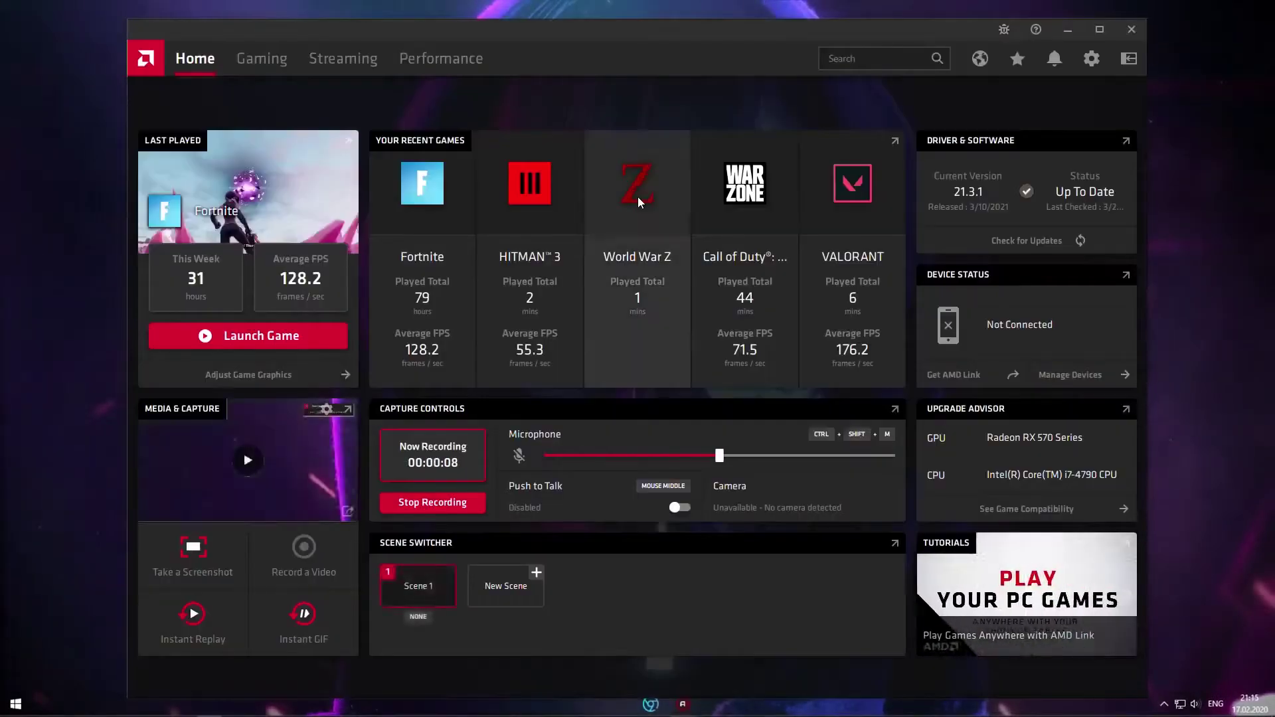
left_click(1089, 60)
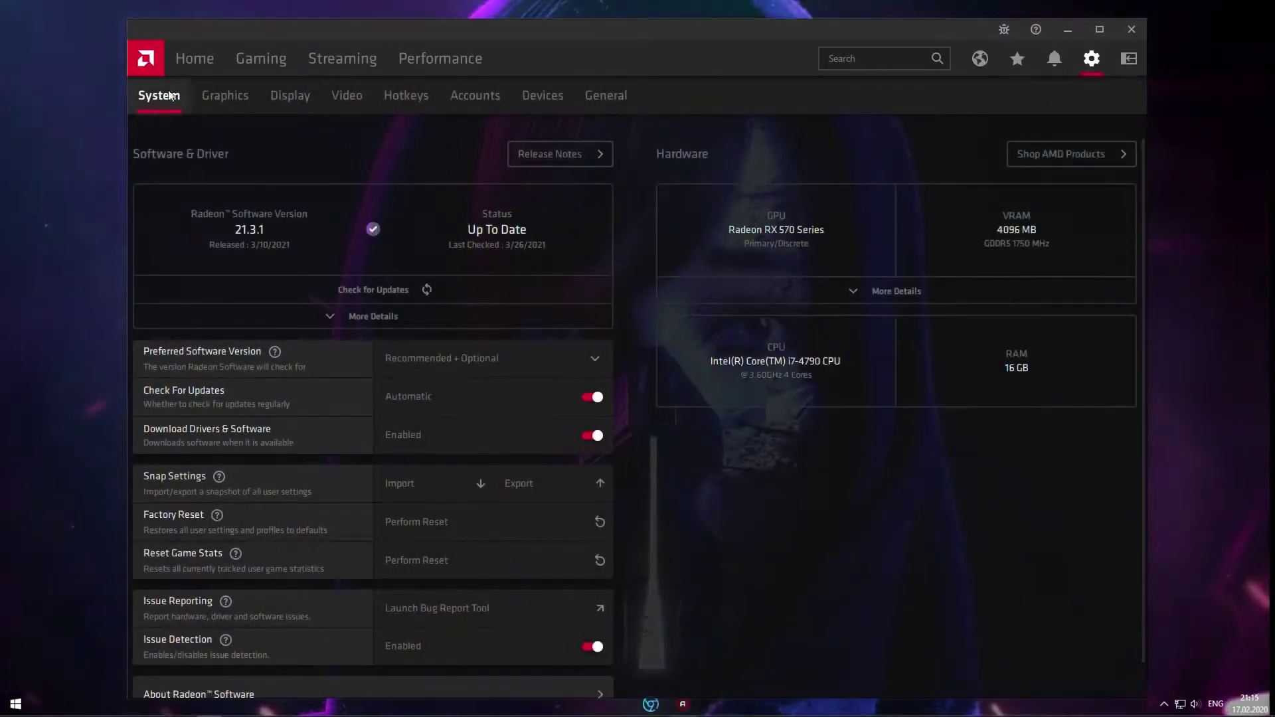
scroll(267, 363, "down", 1)
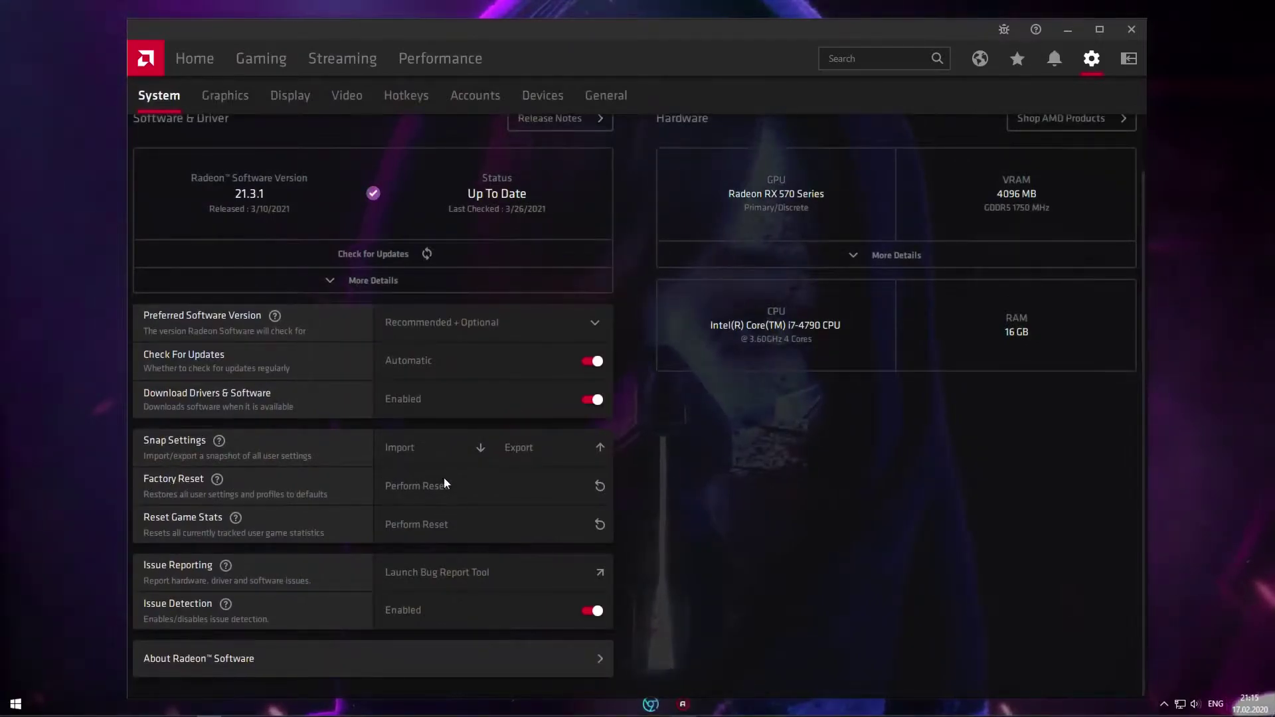
left_click(570, 485)
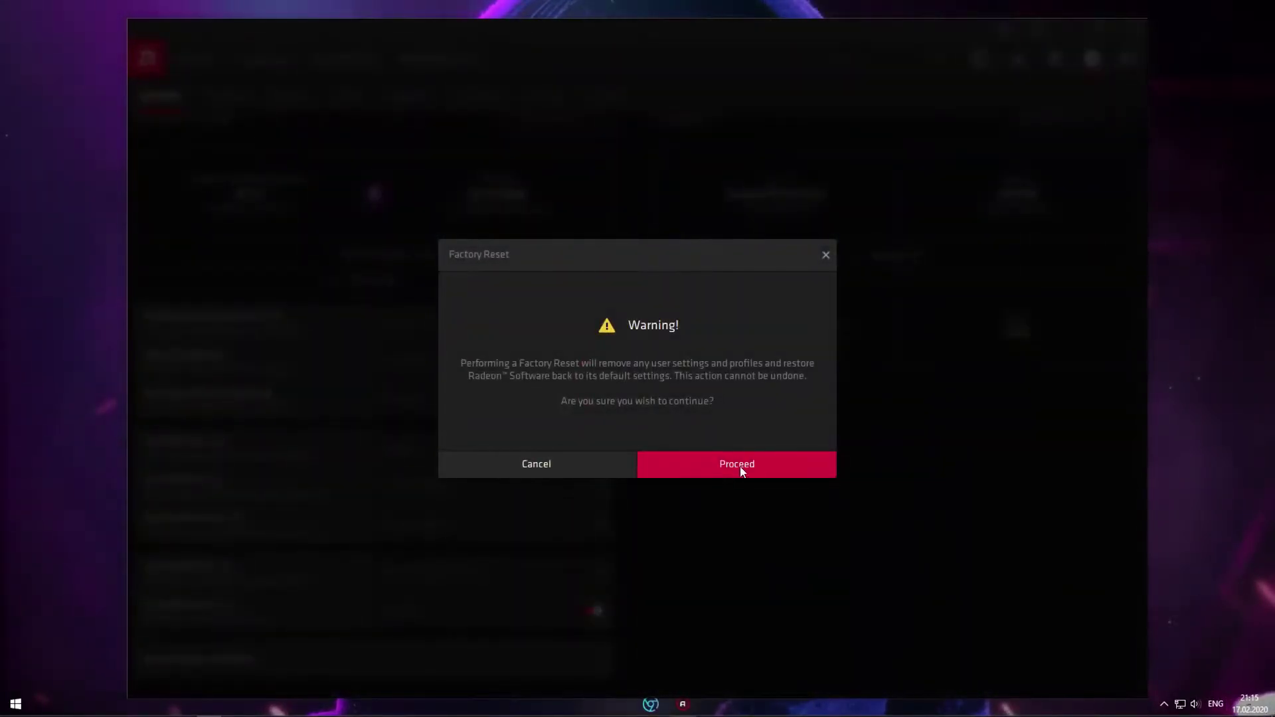
left_click(738, 462)
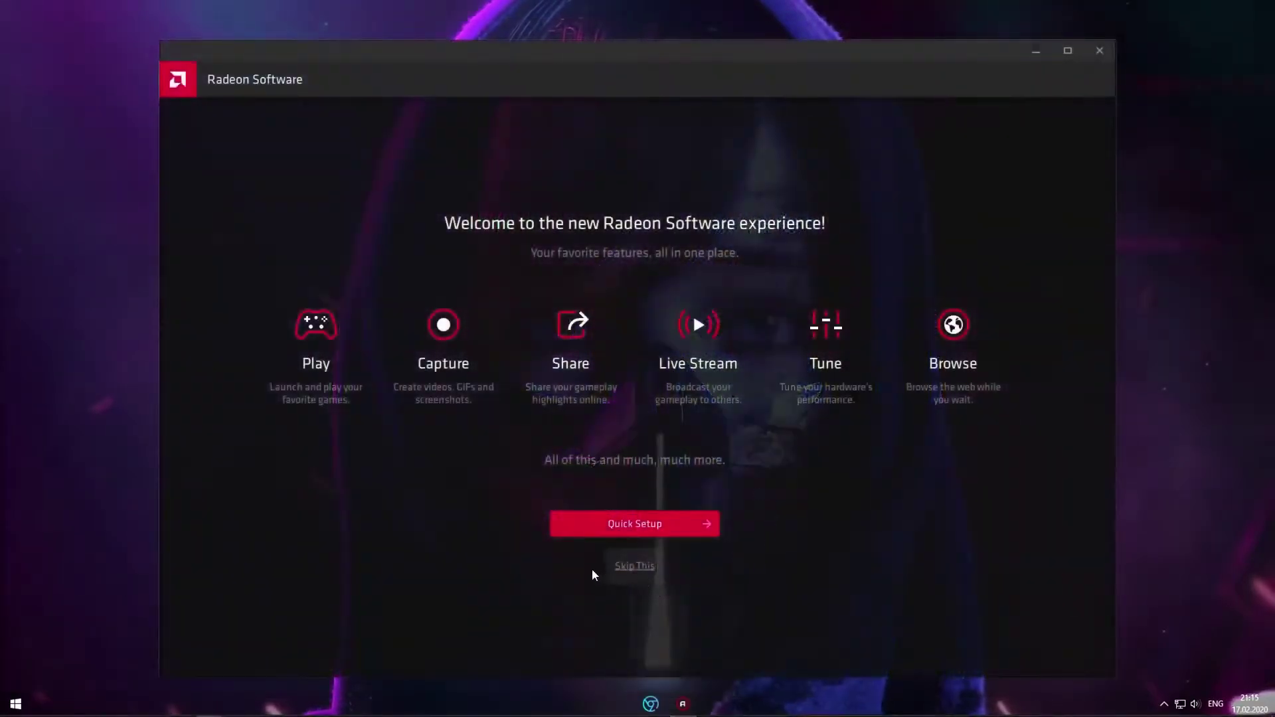
left_click(632, 566)
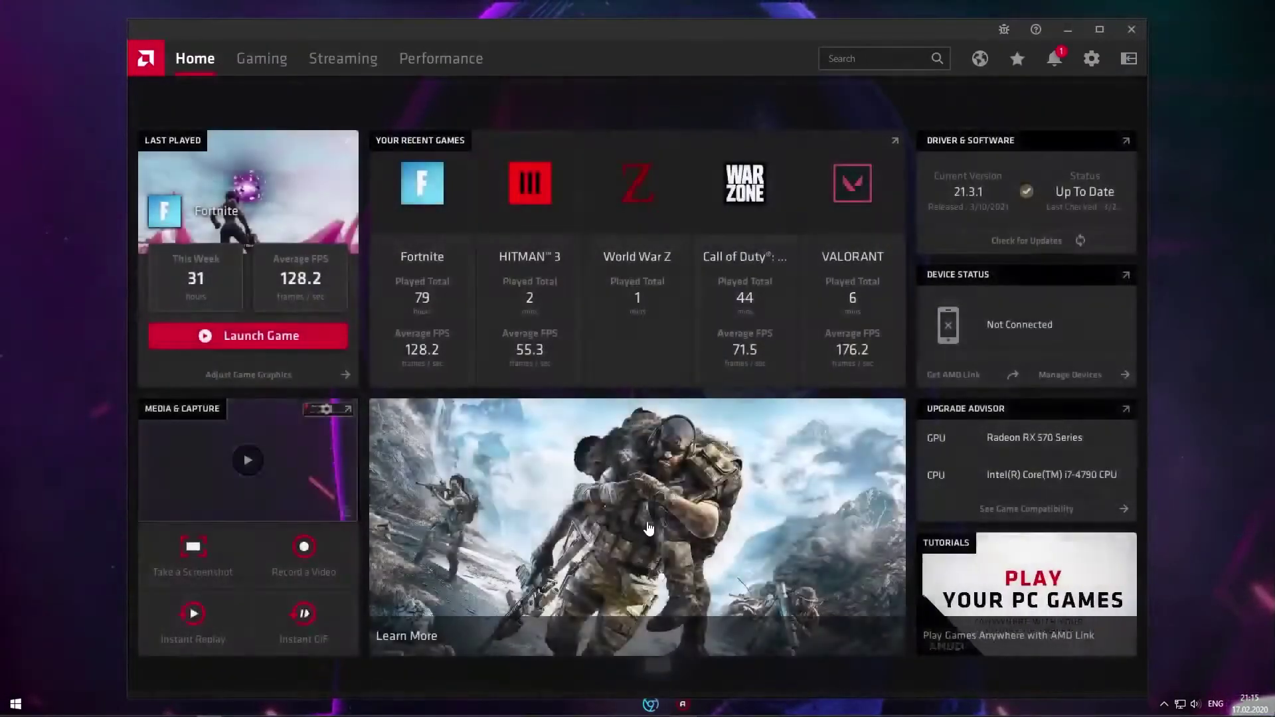
- In the system settings, set Preferred Software Version to Recommended + Optional and enable Download Drivers & Software
left_click(1089, 61)
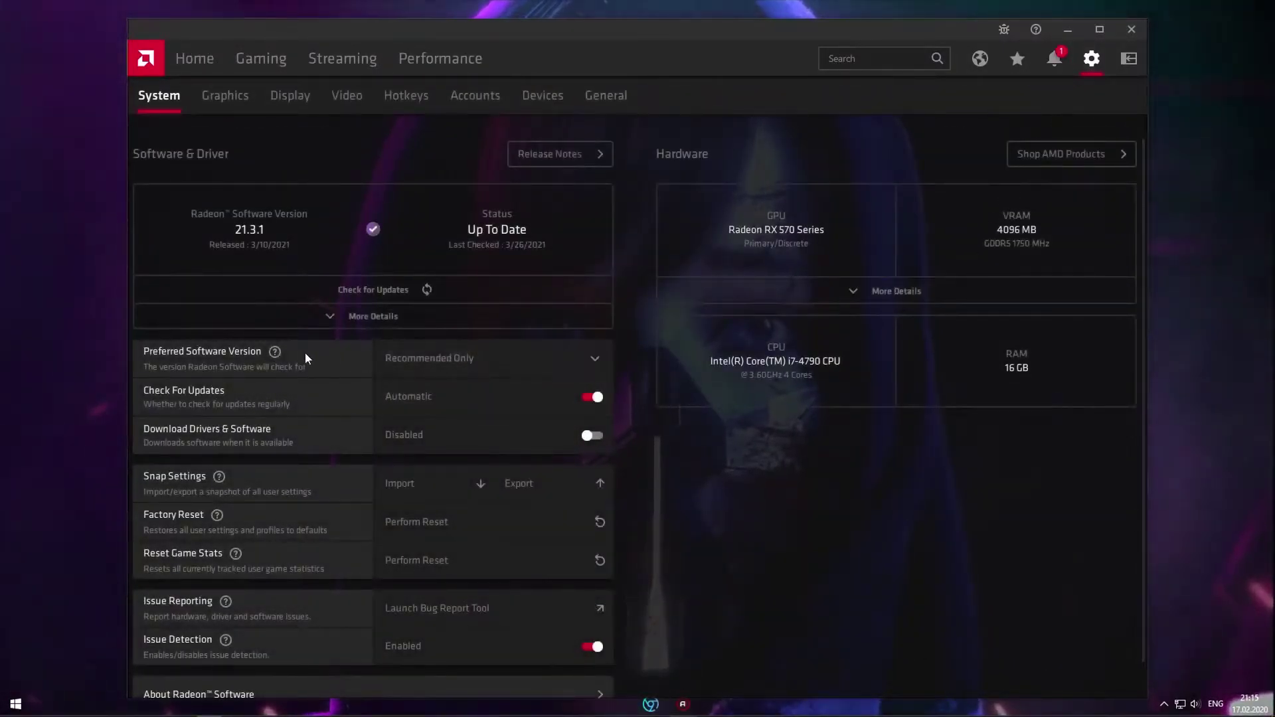
left_click(439, 357)
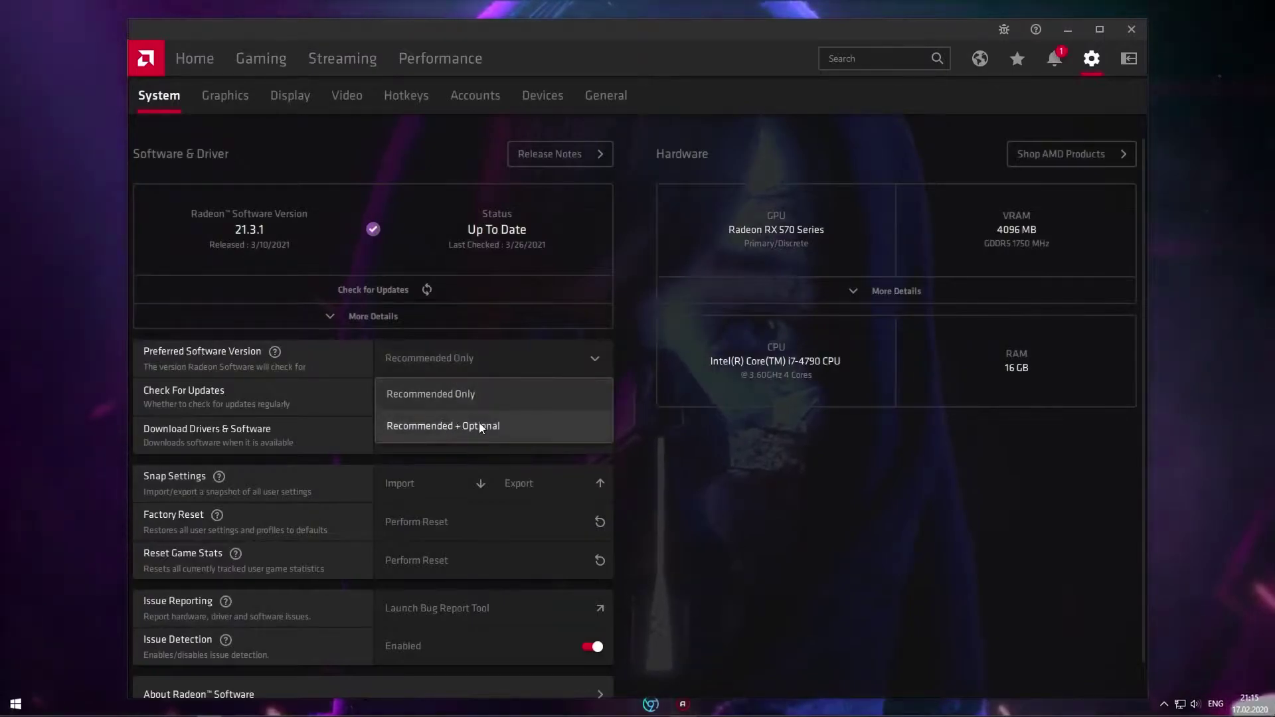
left_click(455, 425)
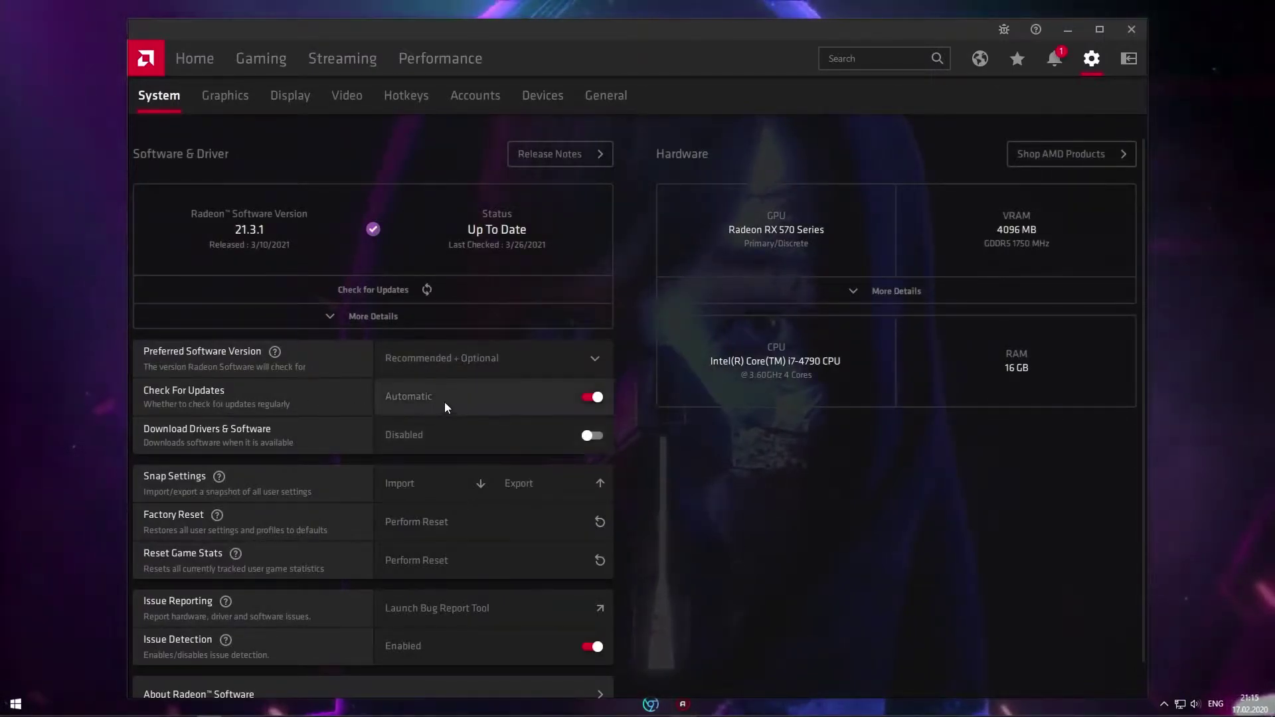
left_click(575, 445)
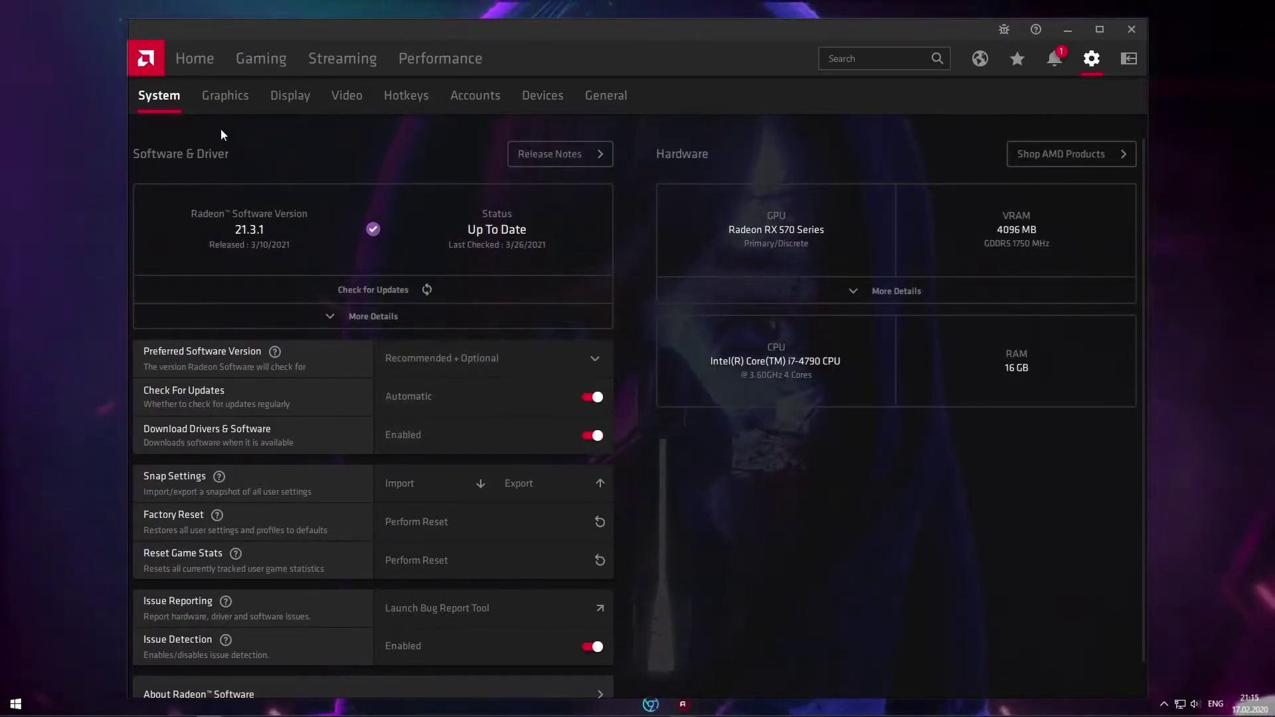
- Return to the home page and check for driver and software updates
left_click(194, 59)
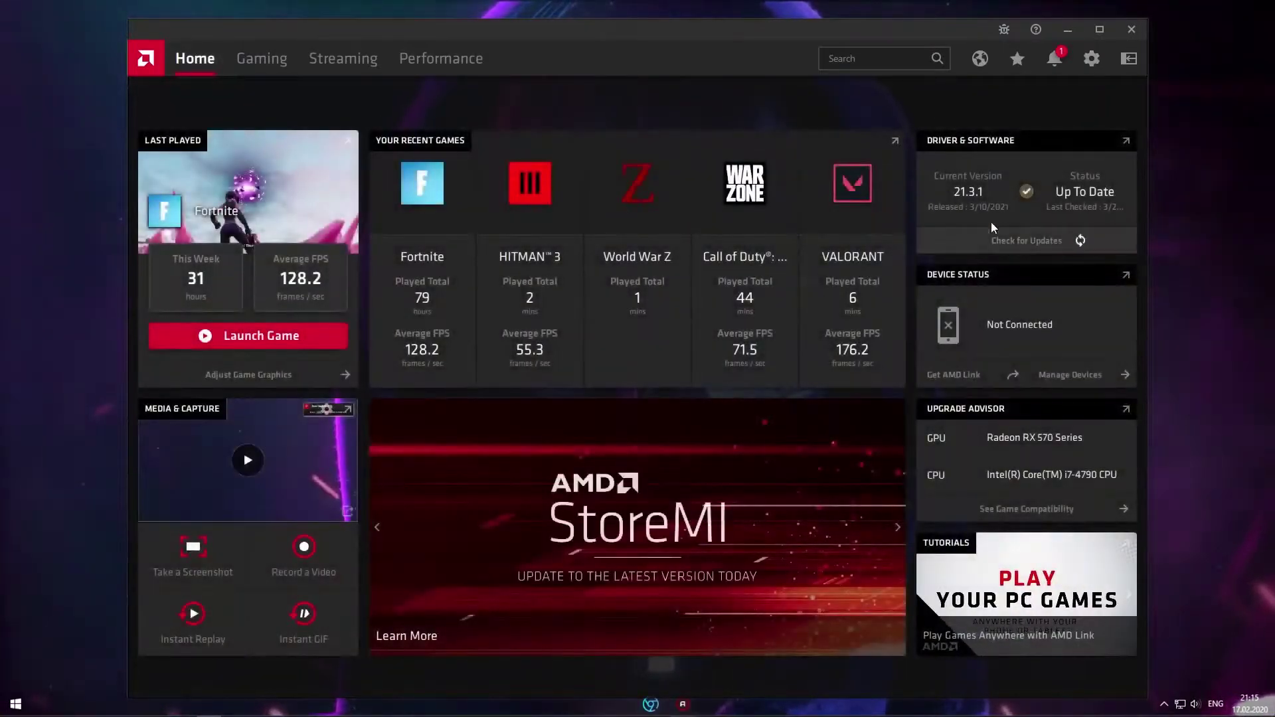
left_click(1024, 243)
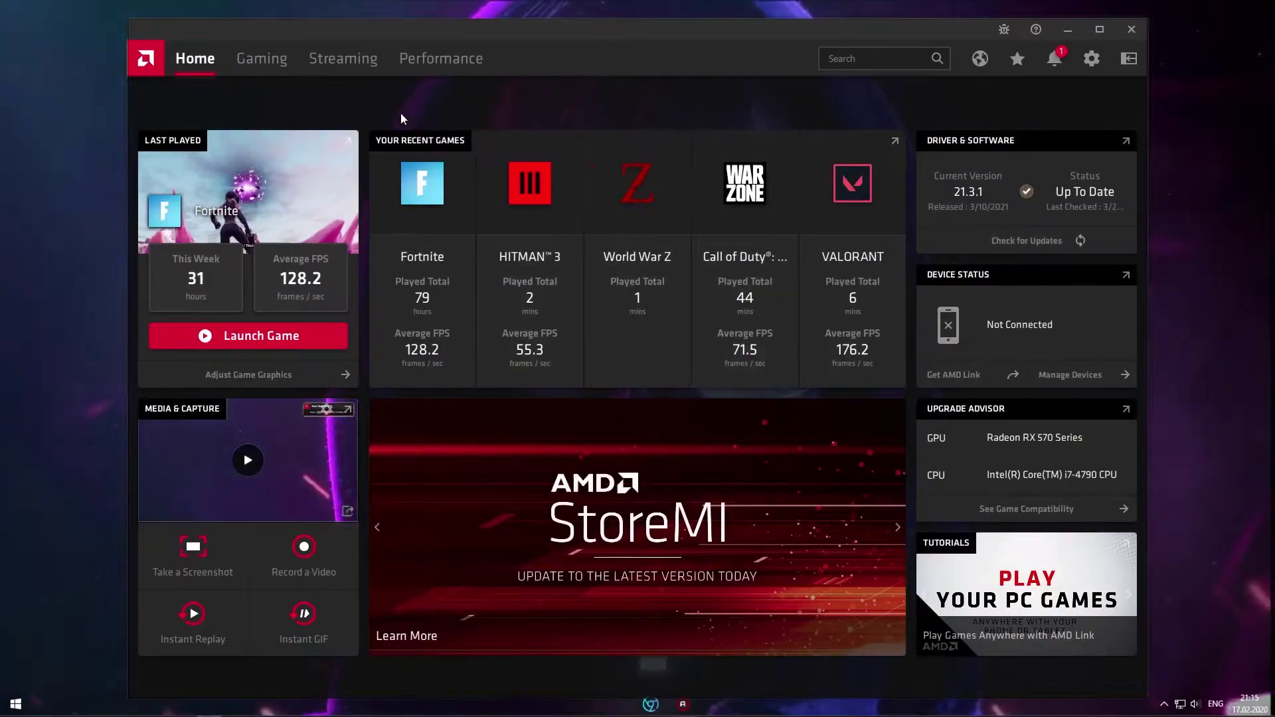
- Apply the eSports profile in the global graphics settings and disable Radeon Image Sharpening
left_click(260, 59)
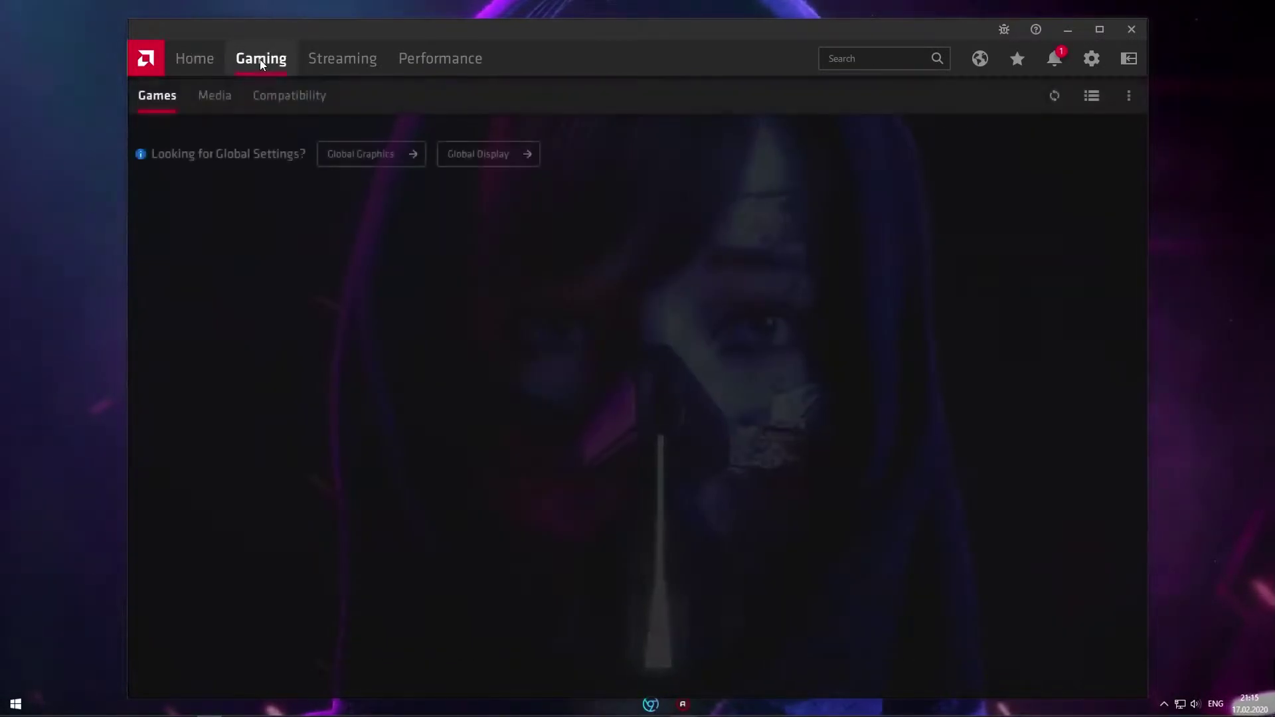
left_click(360, 155)
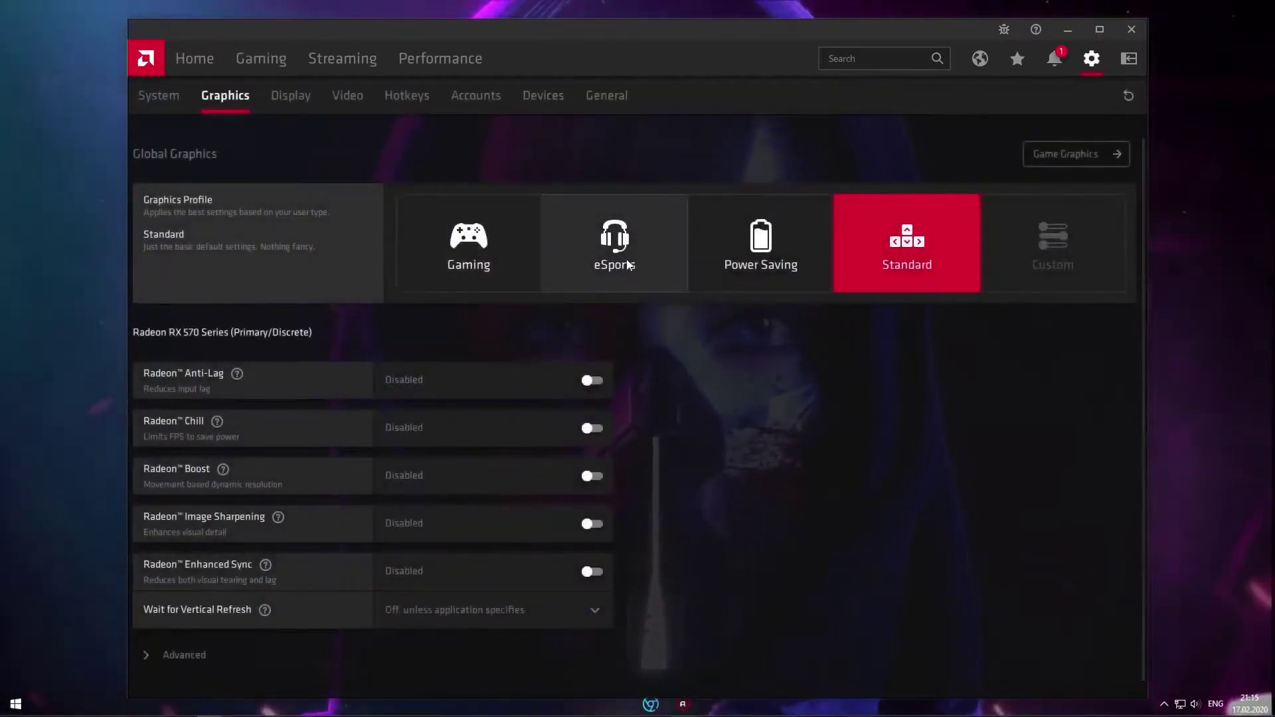
left_click(606, 244)
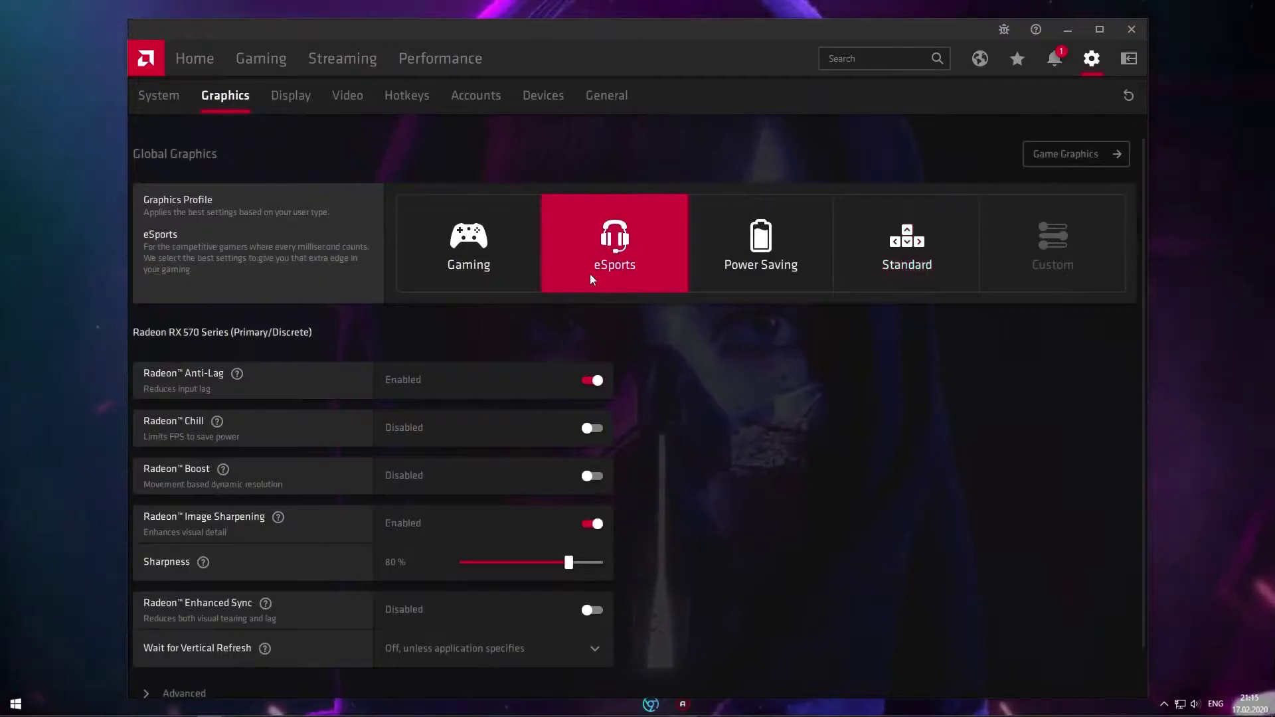
scroll(442, 399, "down", 1)
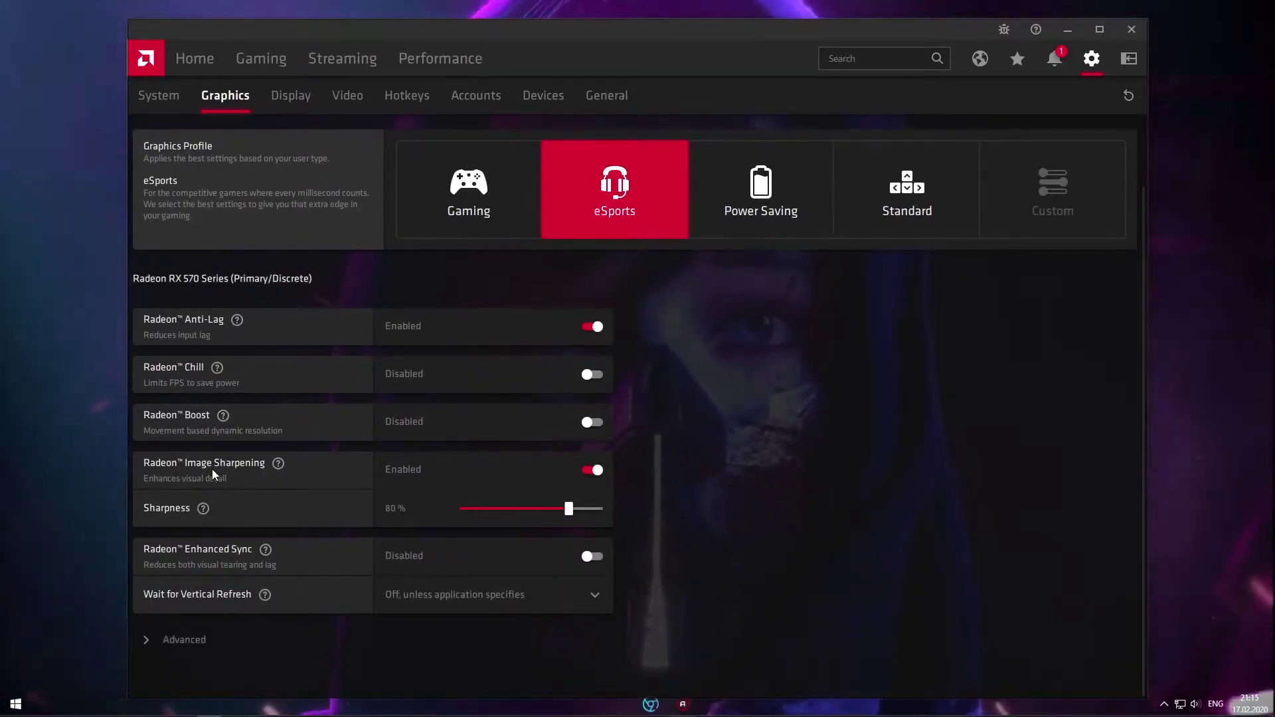
left_click(591, 473)
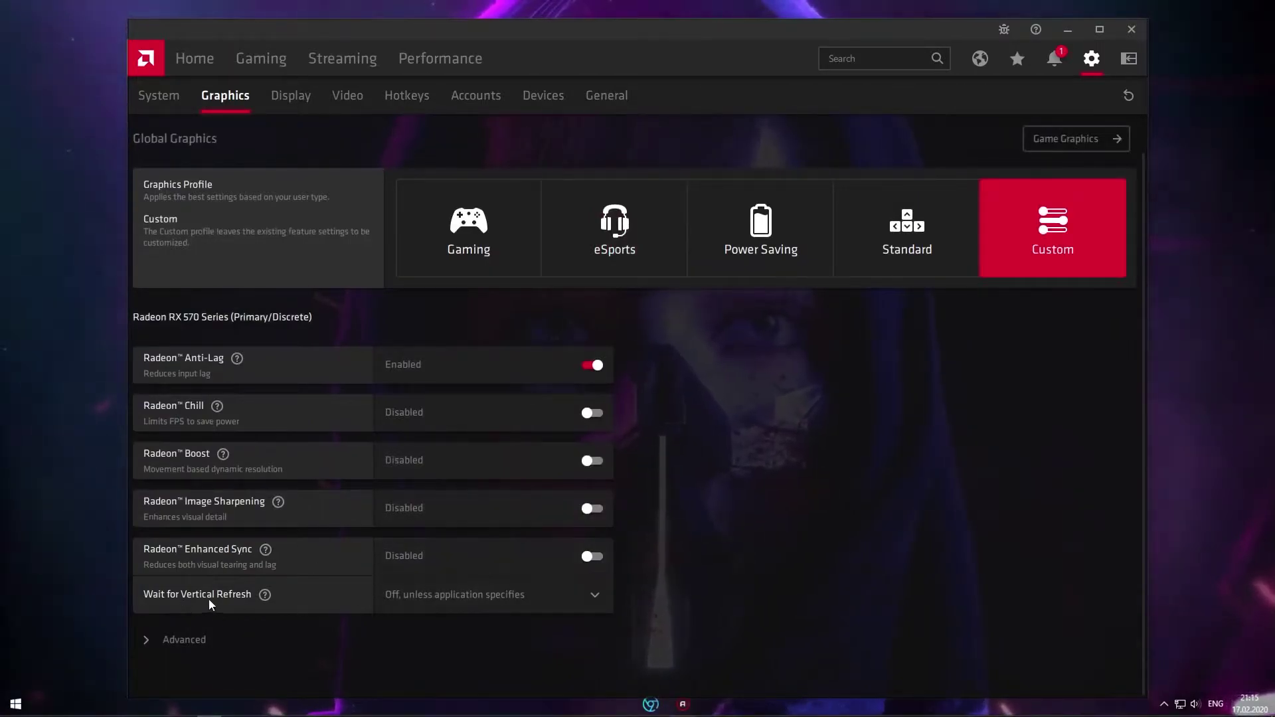
- Set Wait for Vertical Refresh to Always off and the advanced Anti-Aliasing option to Override application settings
left_click(506, 599)
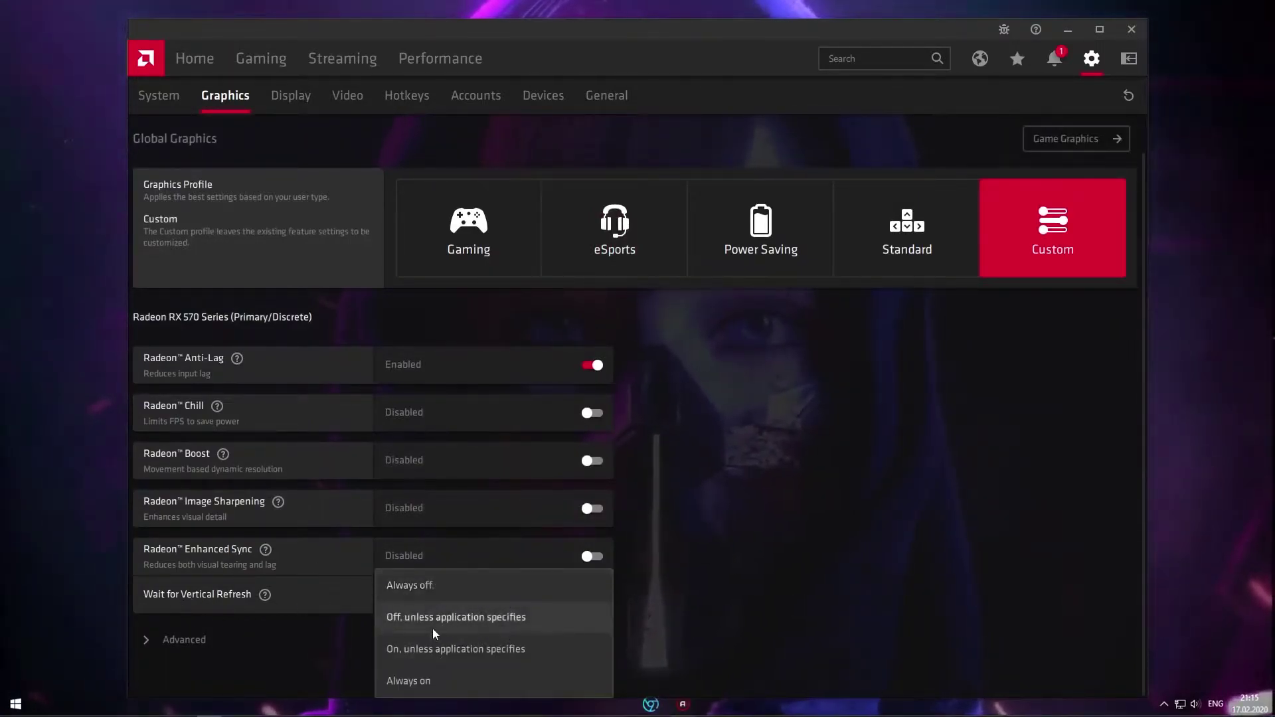
left_click(432, 583)
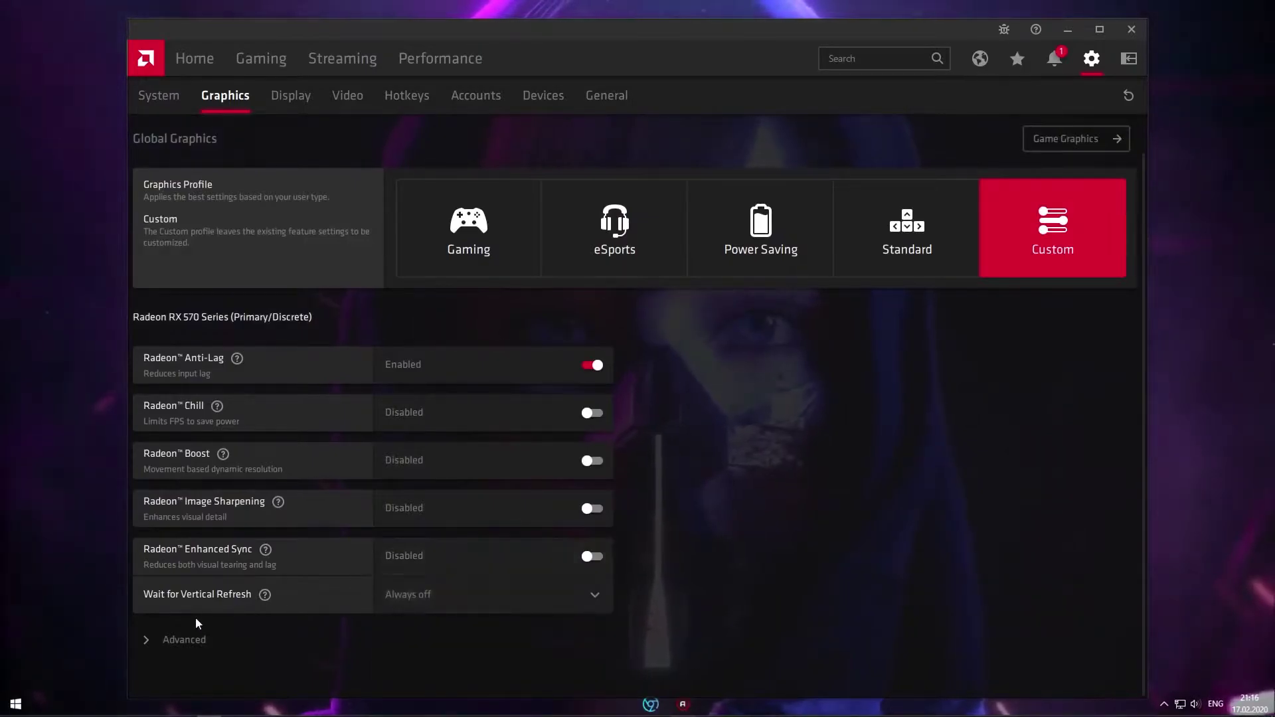
left_click(180, 641)
scroll(438, 479, "down", 6)
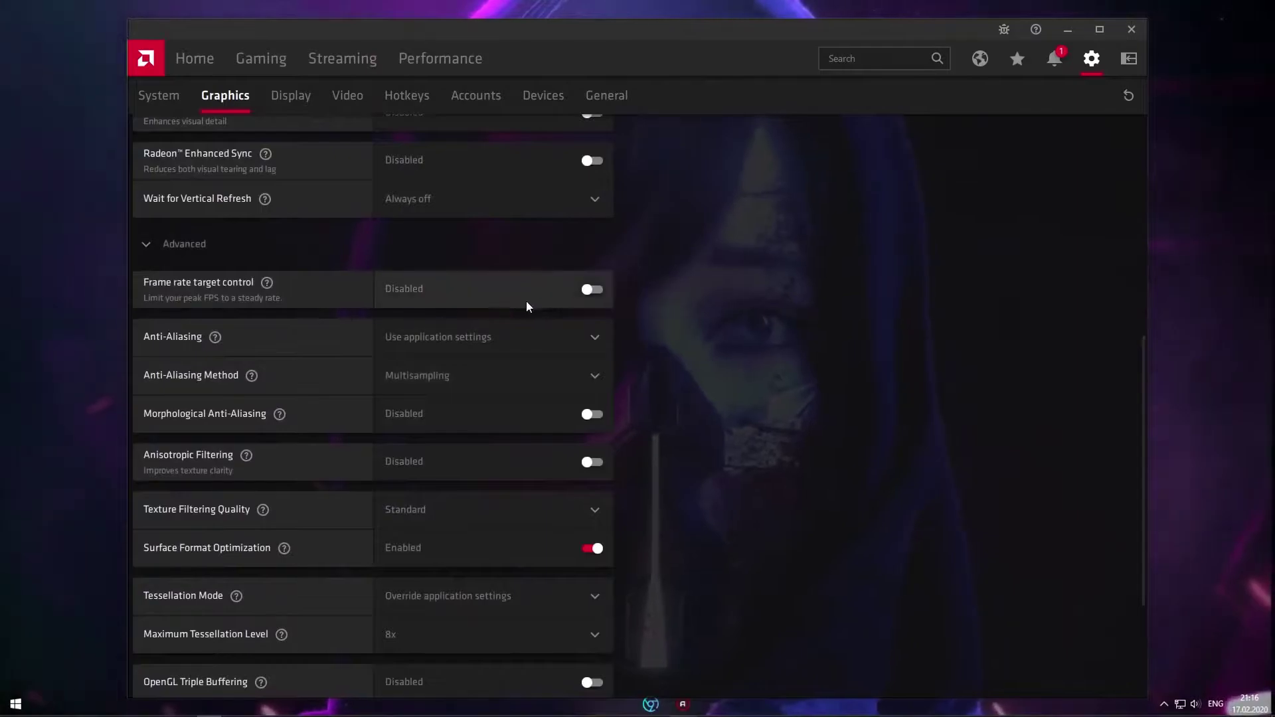
left_click(488, 344)
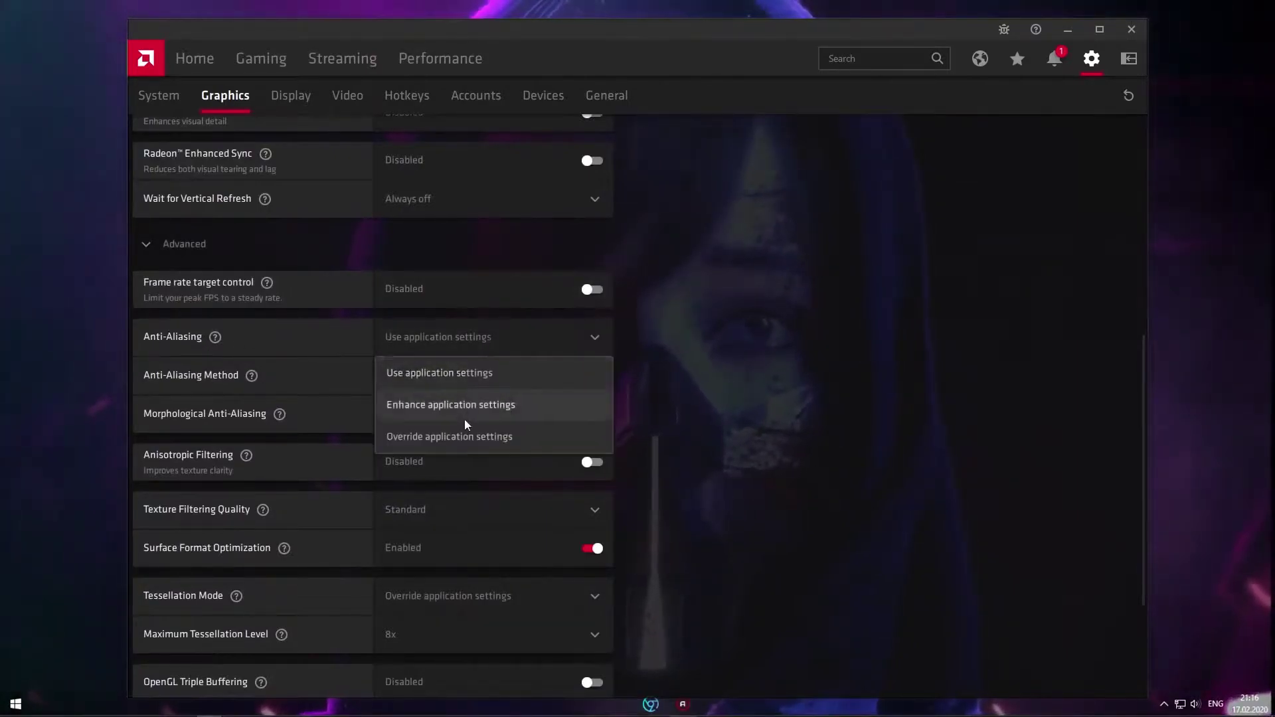
left_click(466, 437)
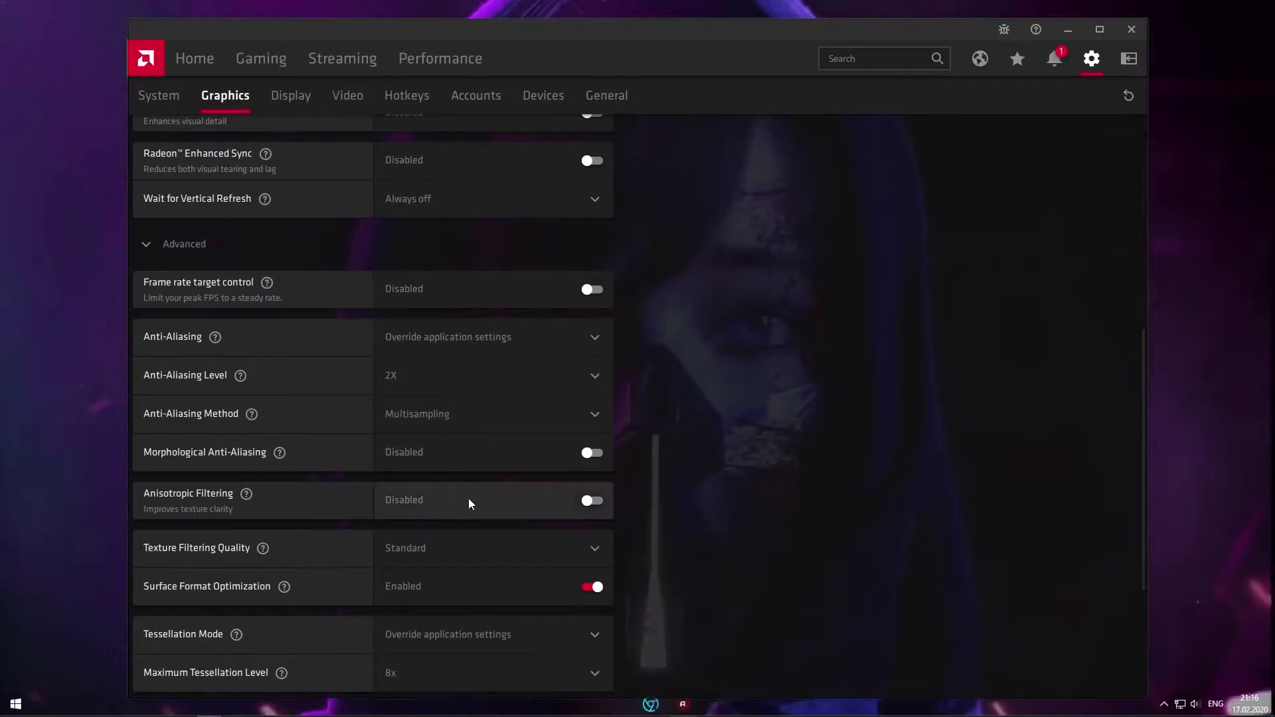
- Set Texture Filtering Quality to Performance and Tessellation Mode to AMD optimized
left_click(439, 551)
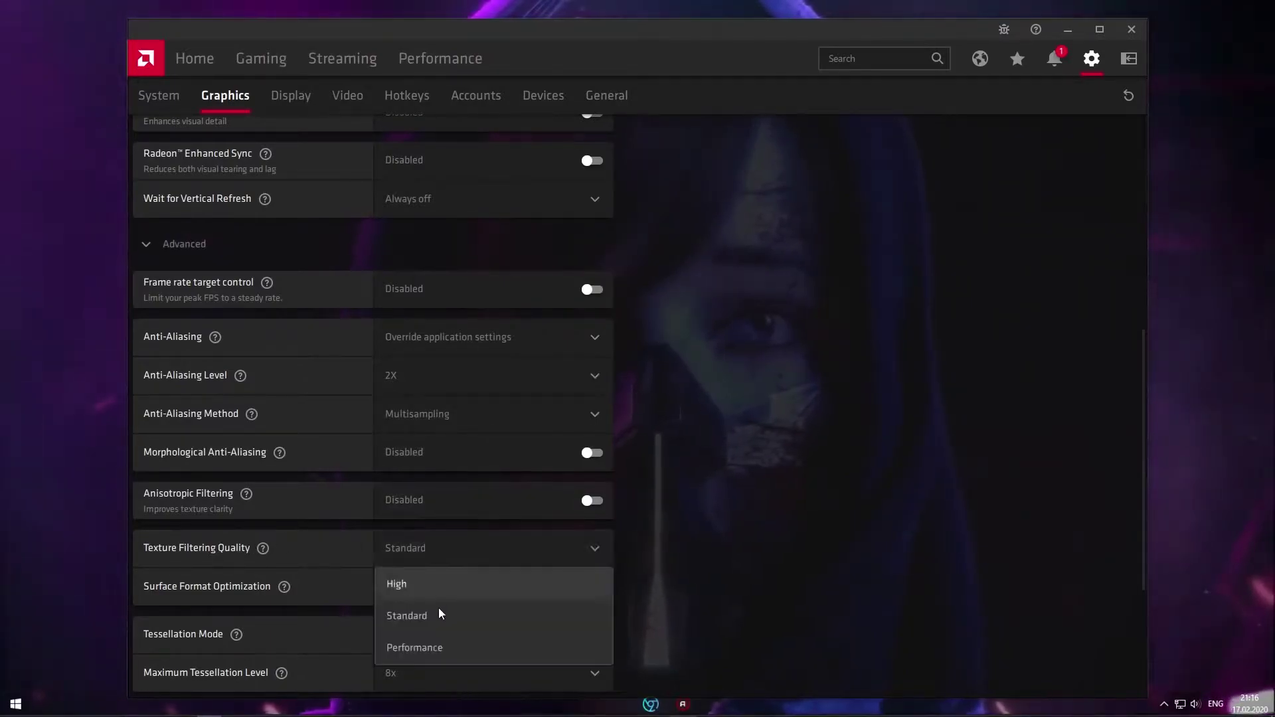
left_click(451, 644)
scroll(436, 557, "down", 2)
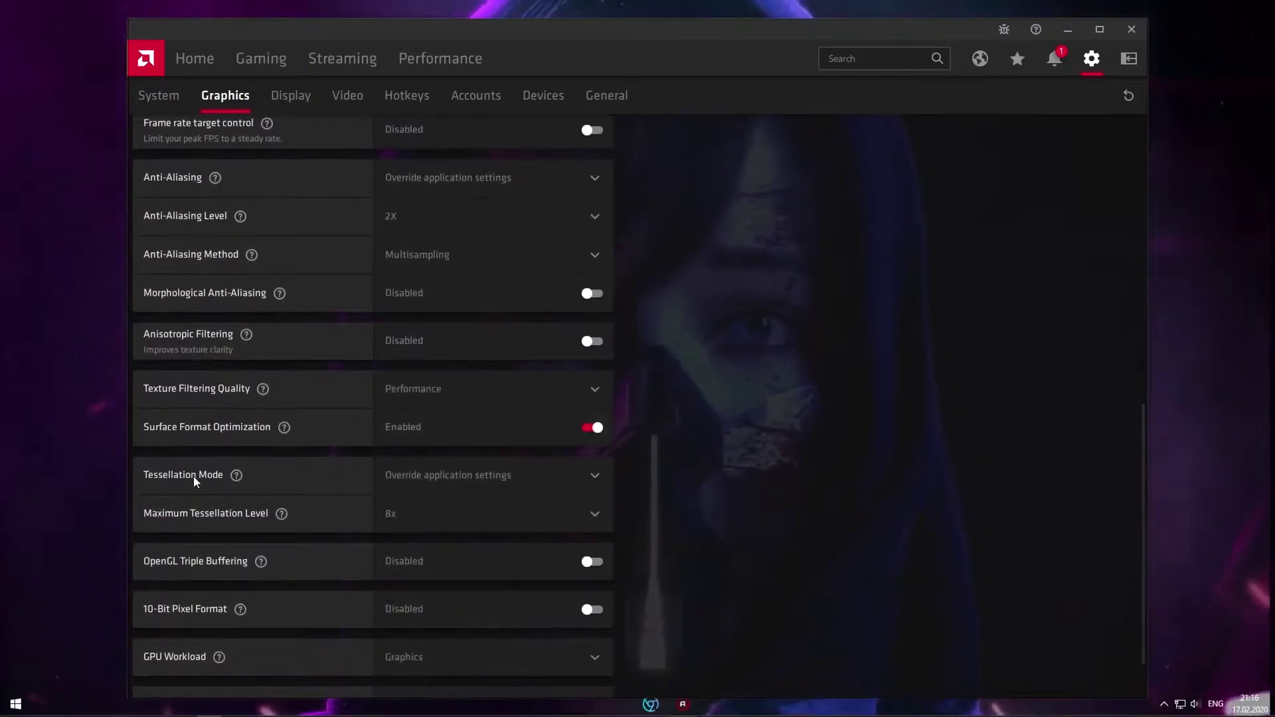
left_click(455, 475)
left_click(438, 509)
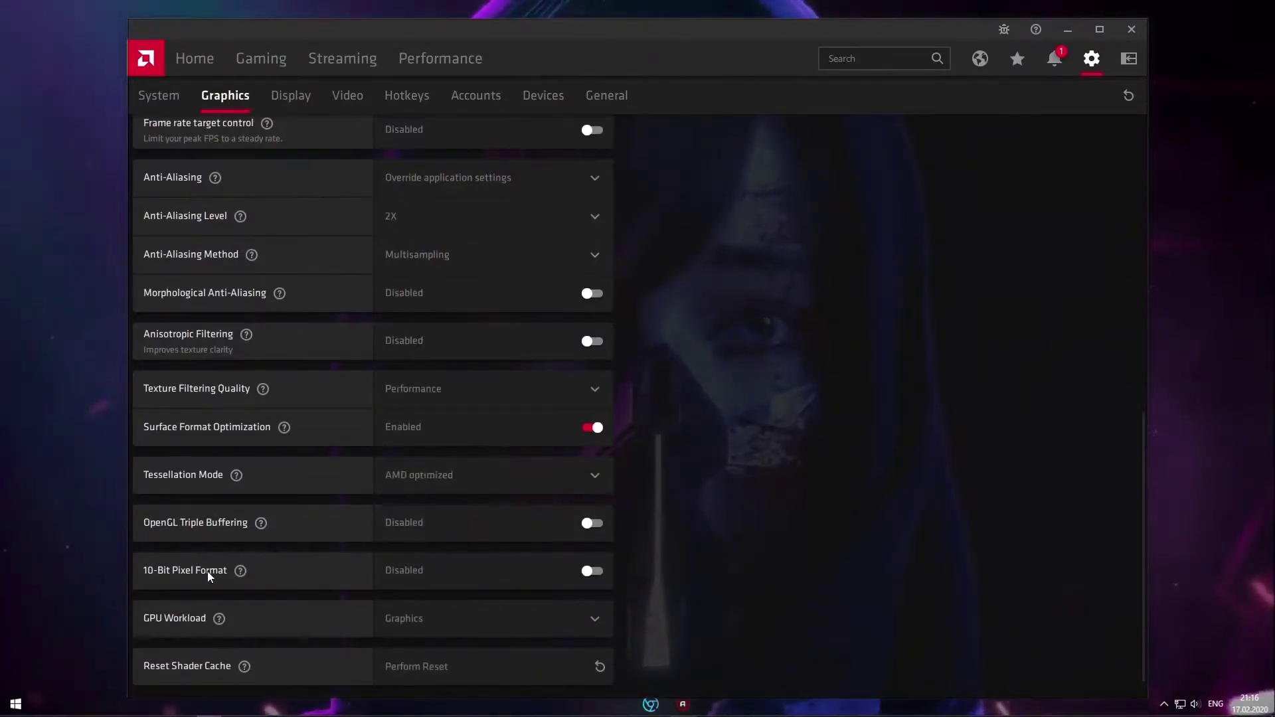
- Reset the shader cache in the advanced graphics settings and confirm the reset
scroll(446, 567, "down", 1)
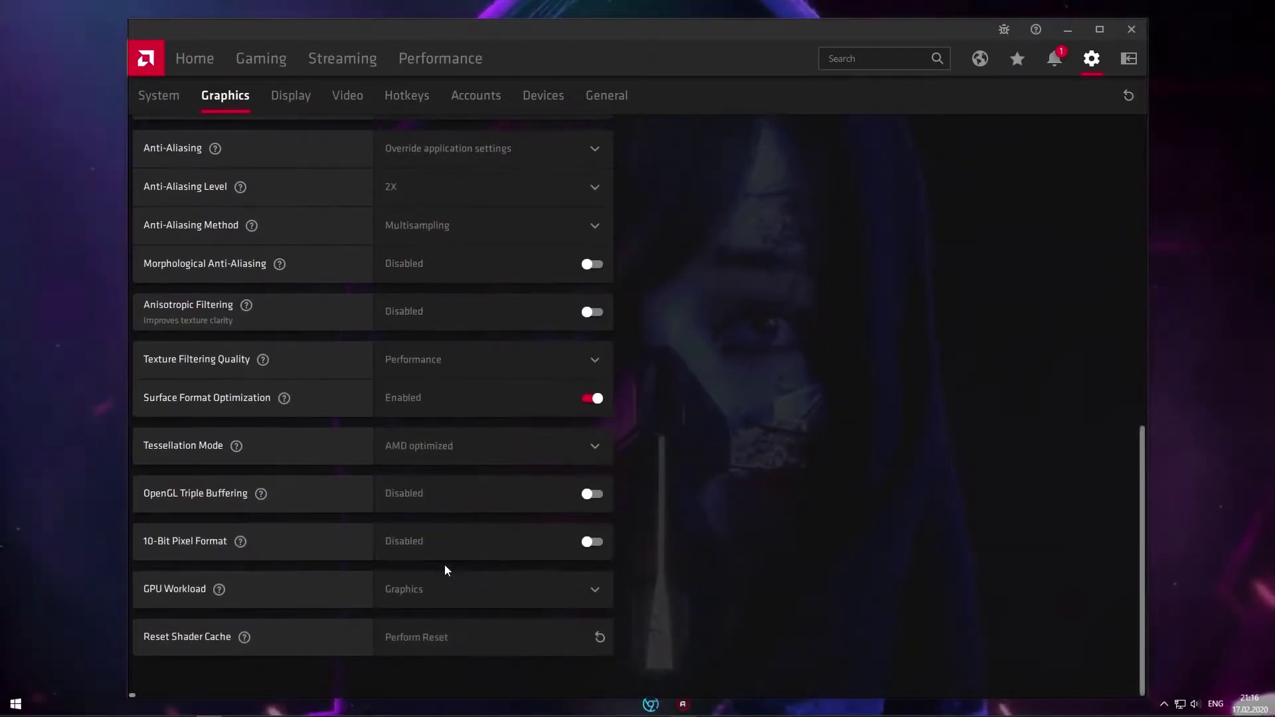
left_click(460, 629)
left_click(710, 445)
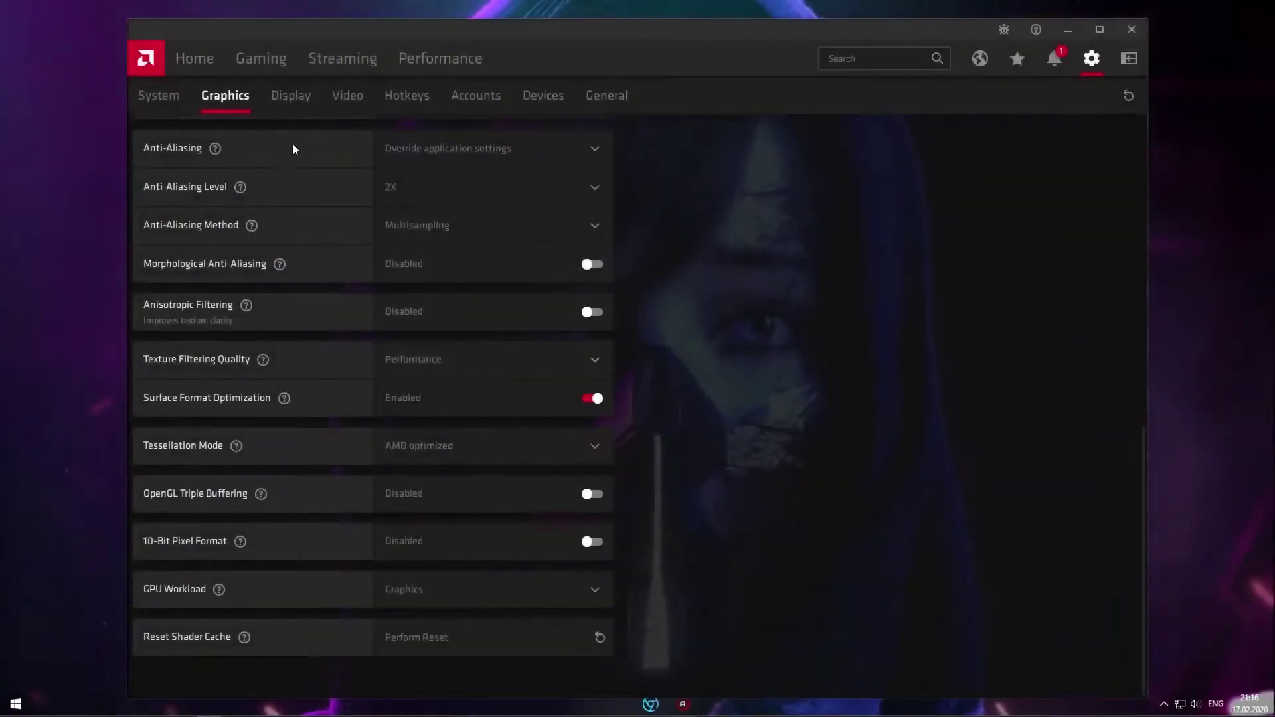
- In the global display settings, choose Full panel as the Scaling Mode
left_click(290, 107)
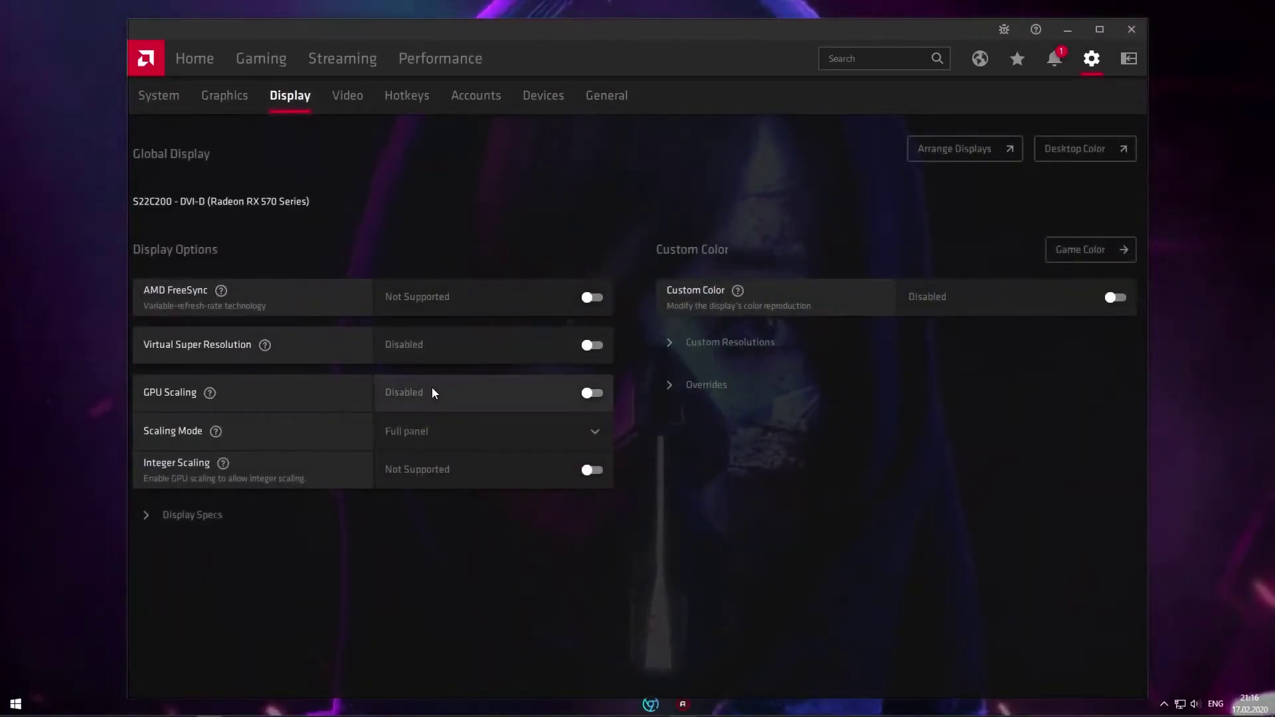
left_click(421, 431)
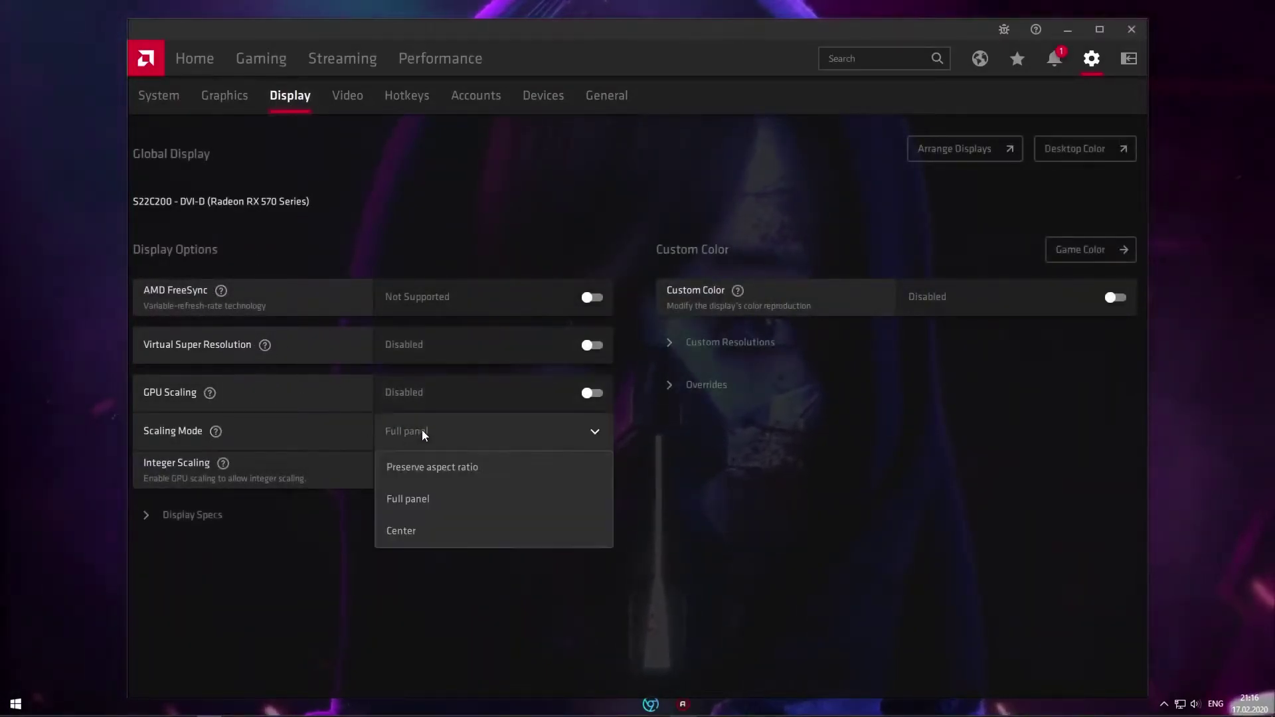
left_click(415, 493)
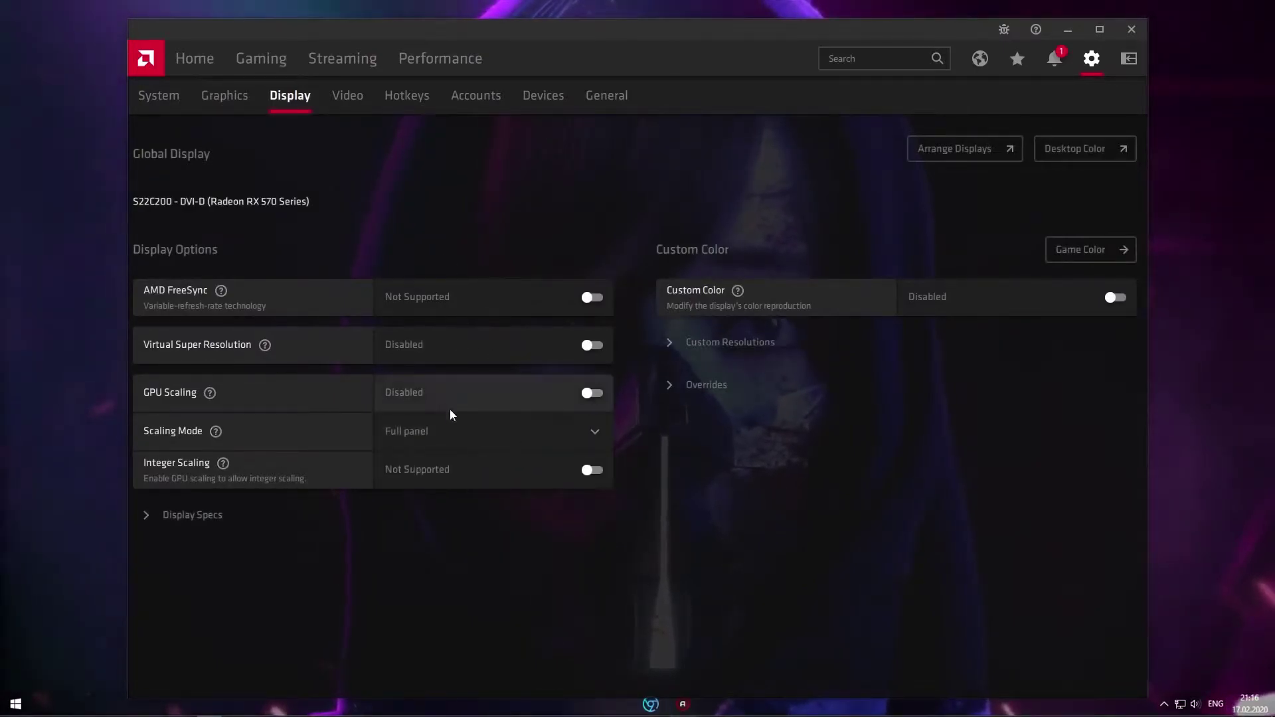
- In the general preferences, disable In-Game Overlay, Upgrade Advisor, System Tray Menu, Advertisements and Toast Notifications
left_click(607, 96)
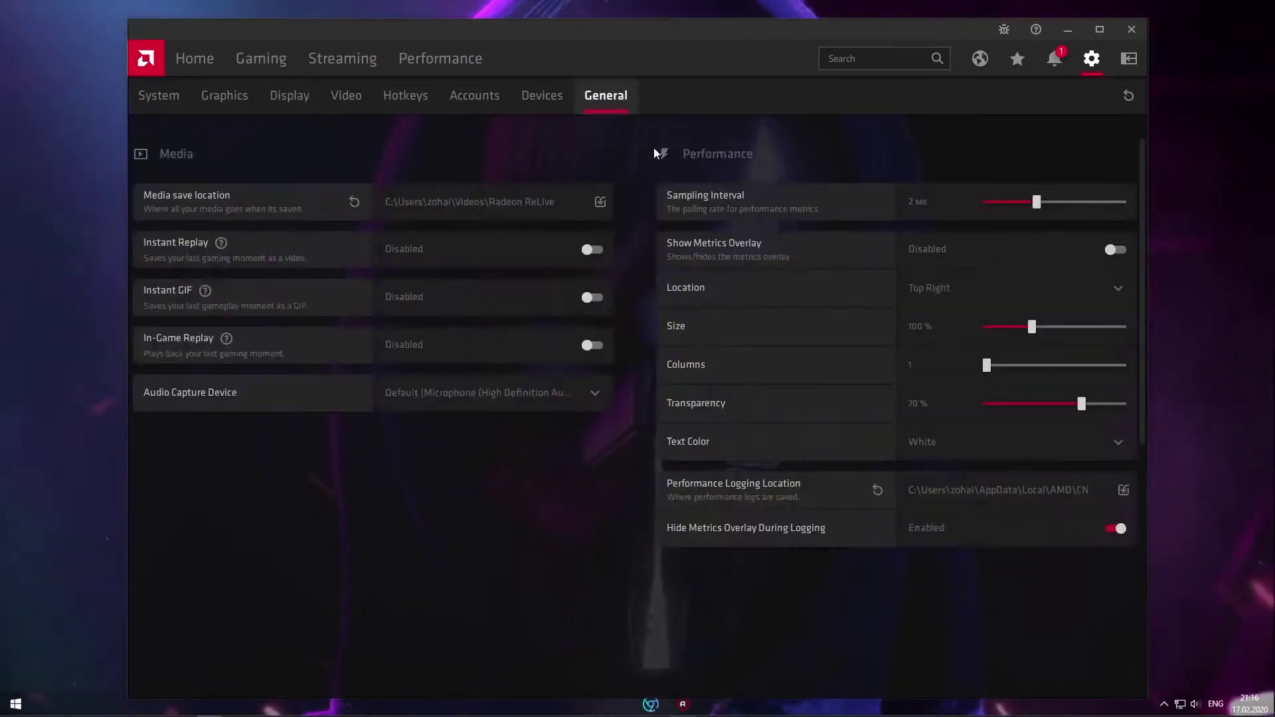
scroll(783, 390, "down", 6)
scroll(785, 391, "down", 4)
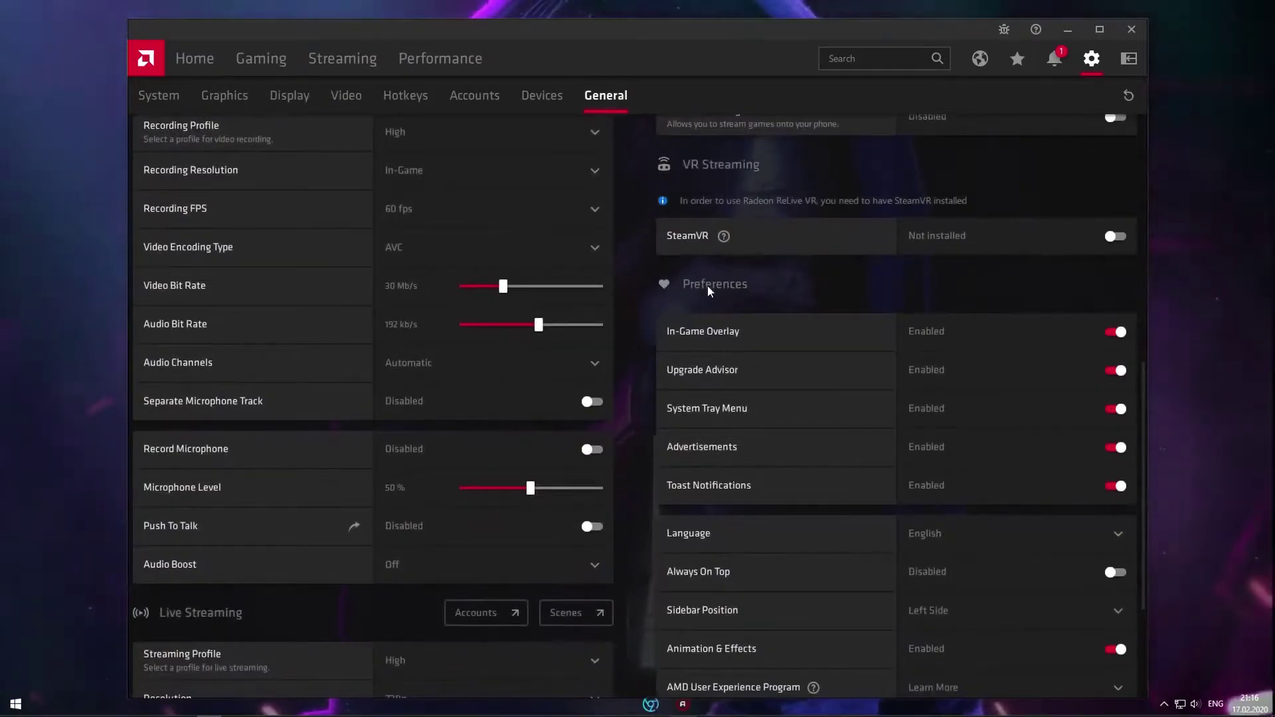
scroll(1114, 332, "down", 4)
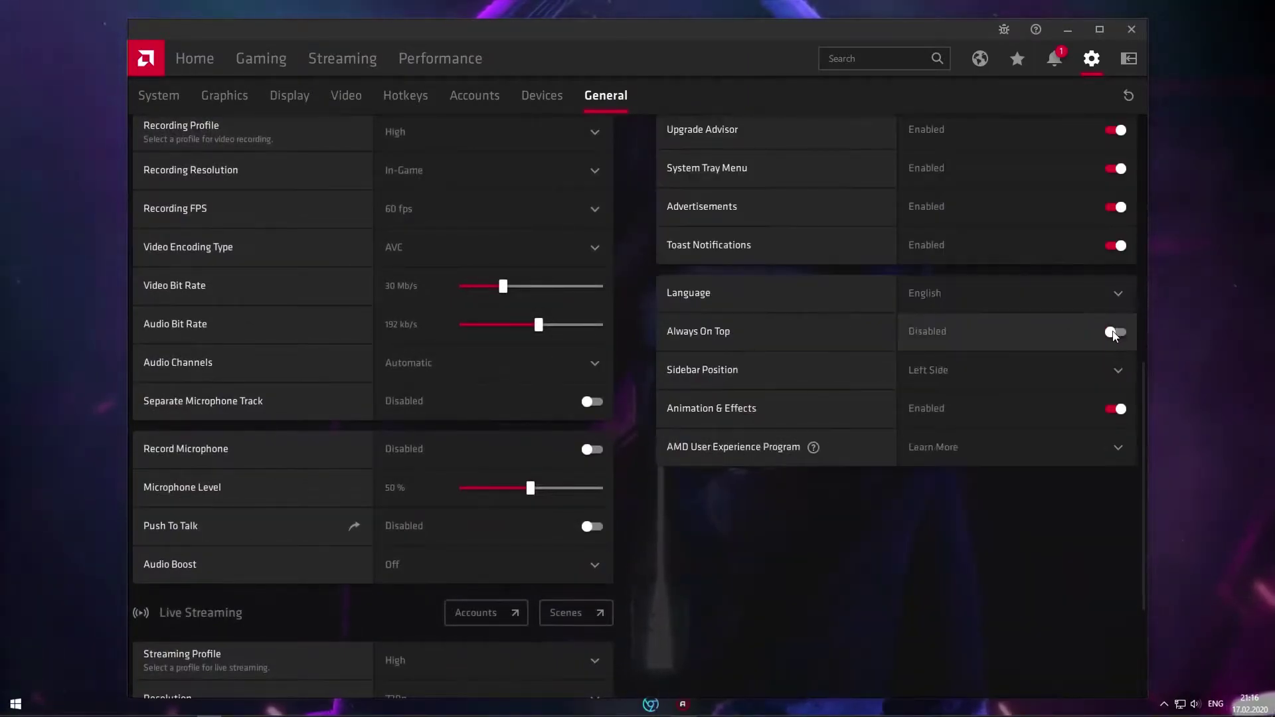
scroll(1070, 313, "up", 4)
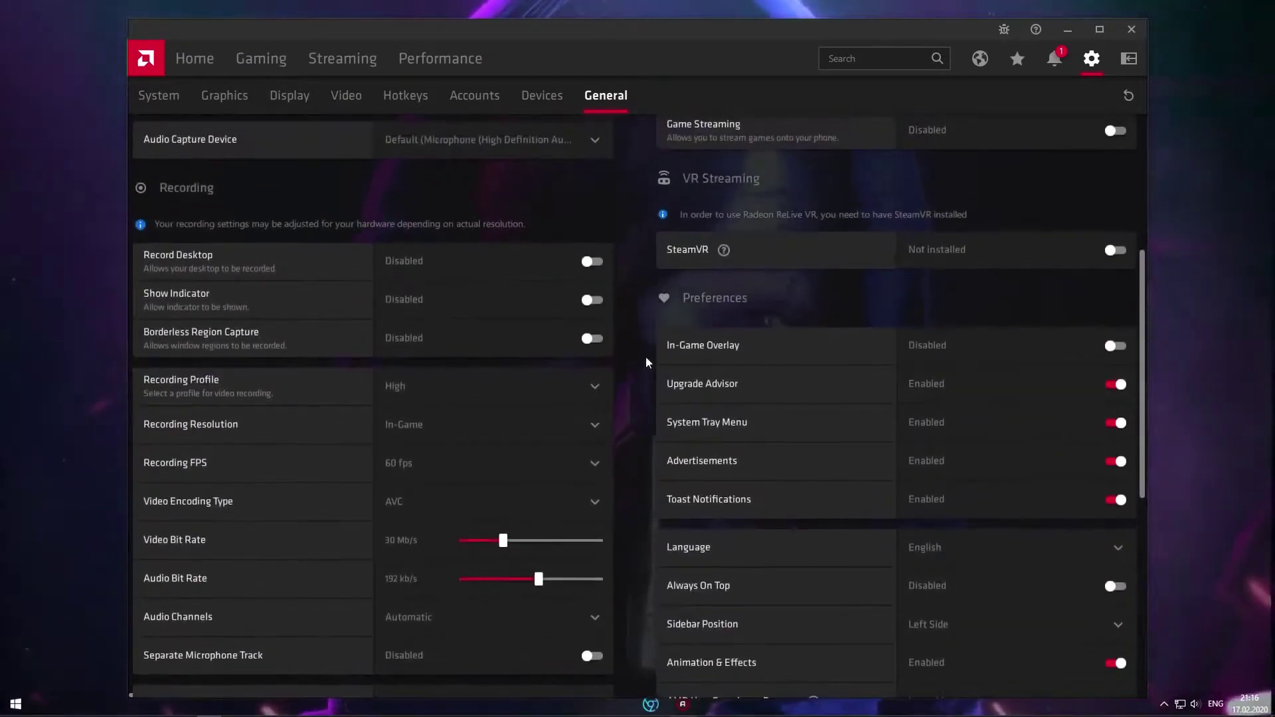
left_click(1116, 383)
left_click(1116, 424)
left_click(1119, 461)
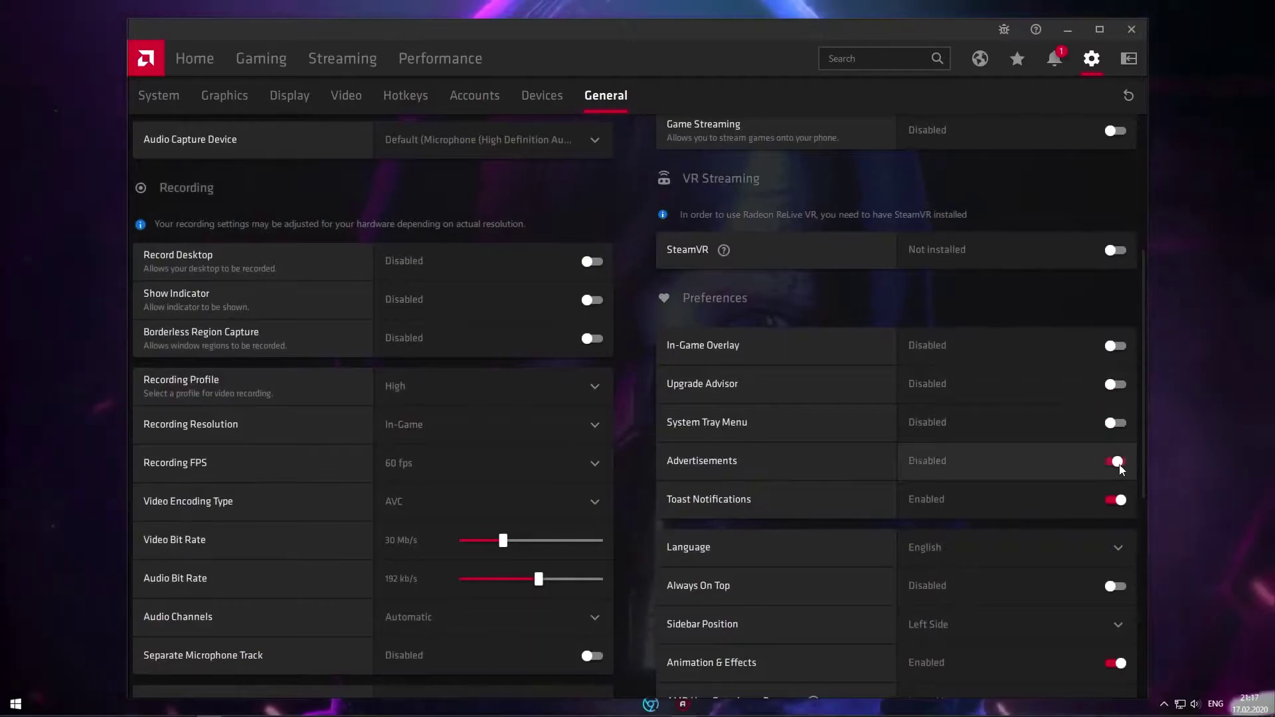
left_click(1112, 501)
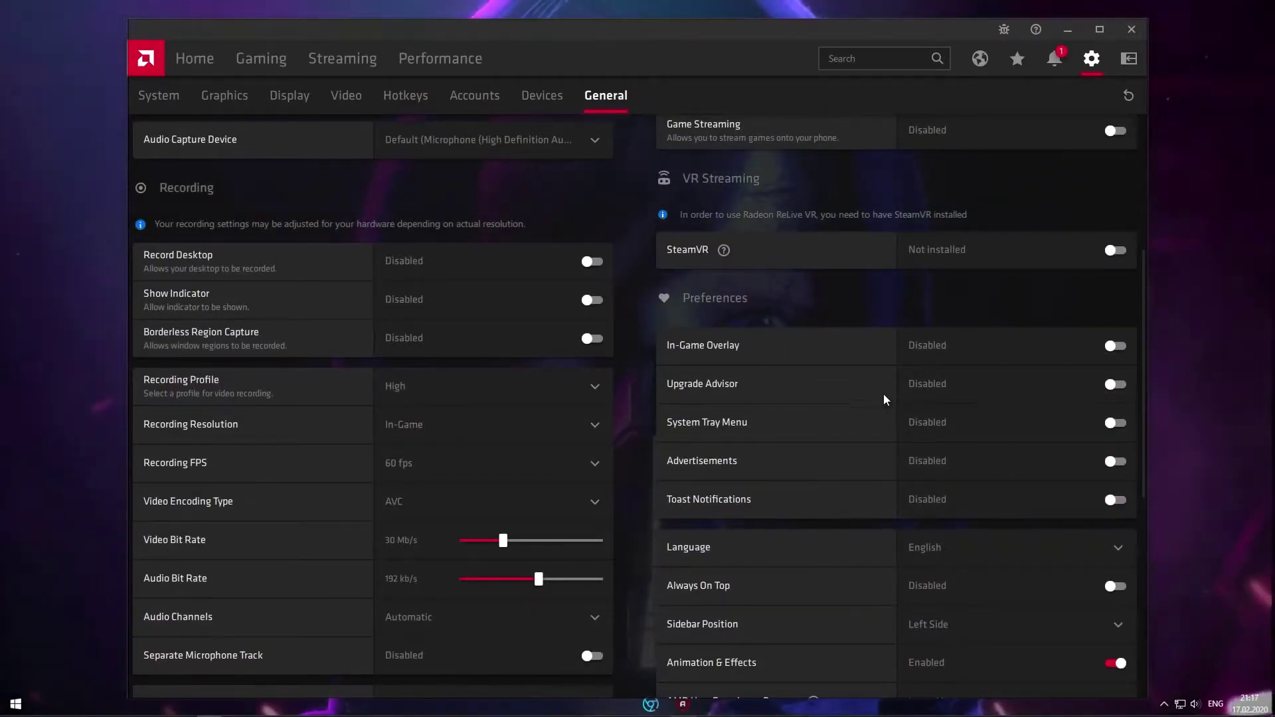
- Accept the performance tuning licence agreement and add a tuning profile for Fortnite
left_click(426, 63)
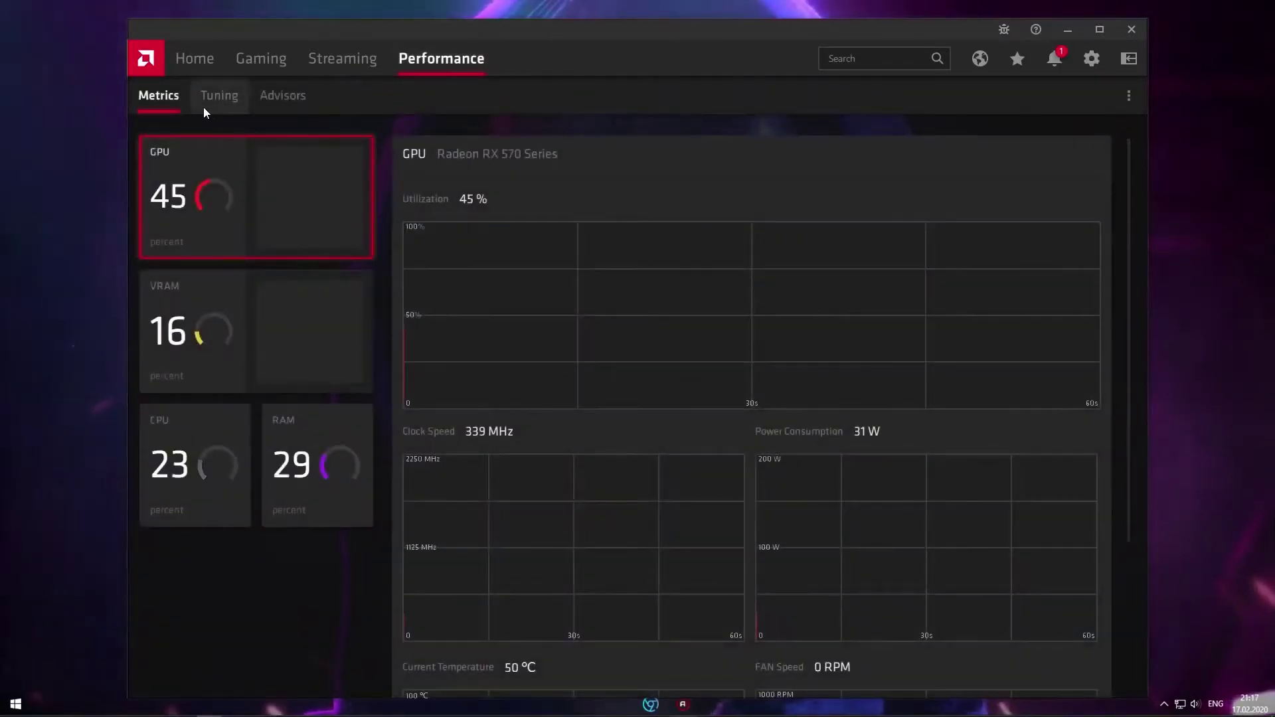
left_click(218, 95)
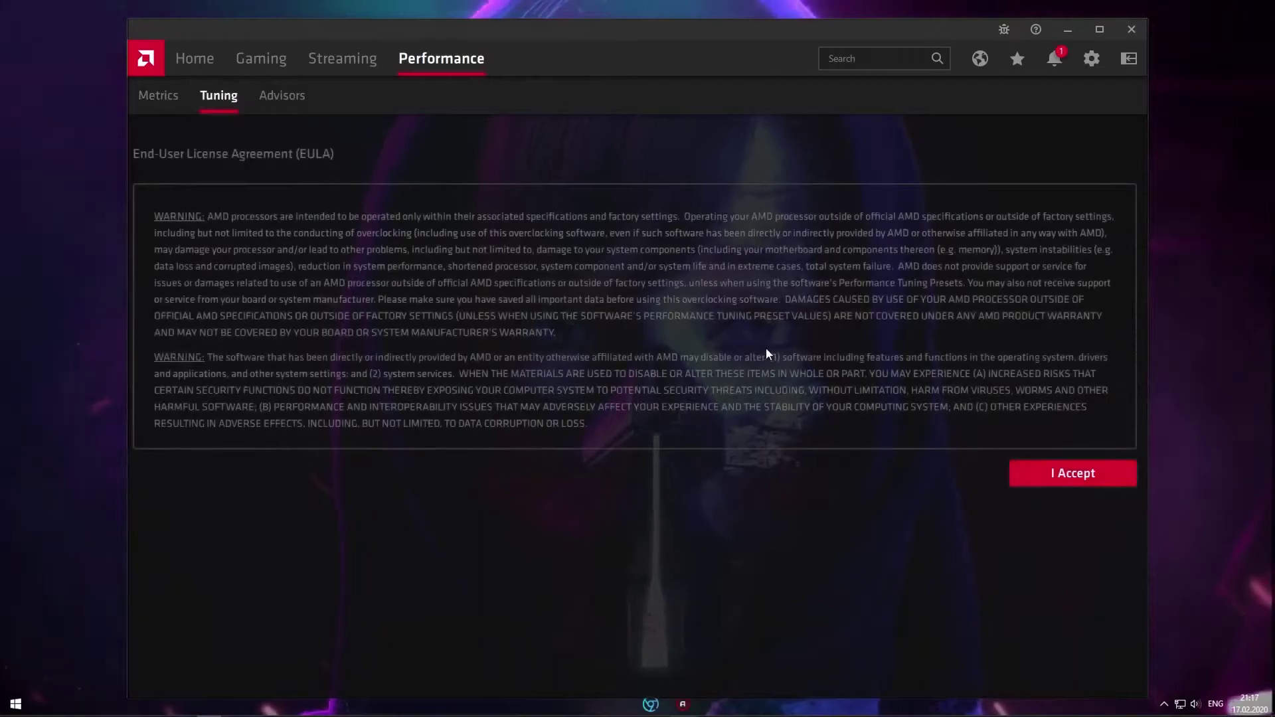
left_click(1083, 476)
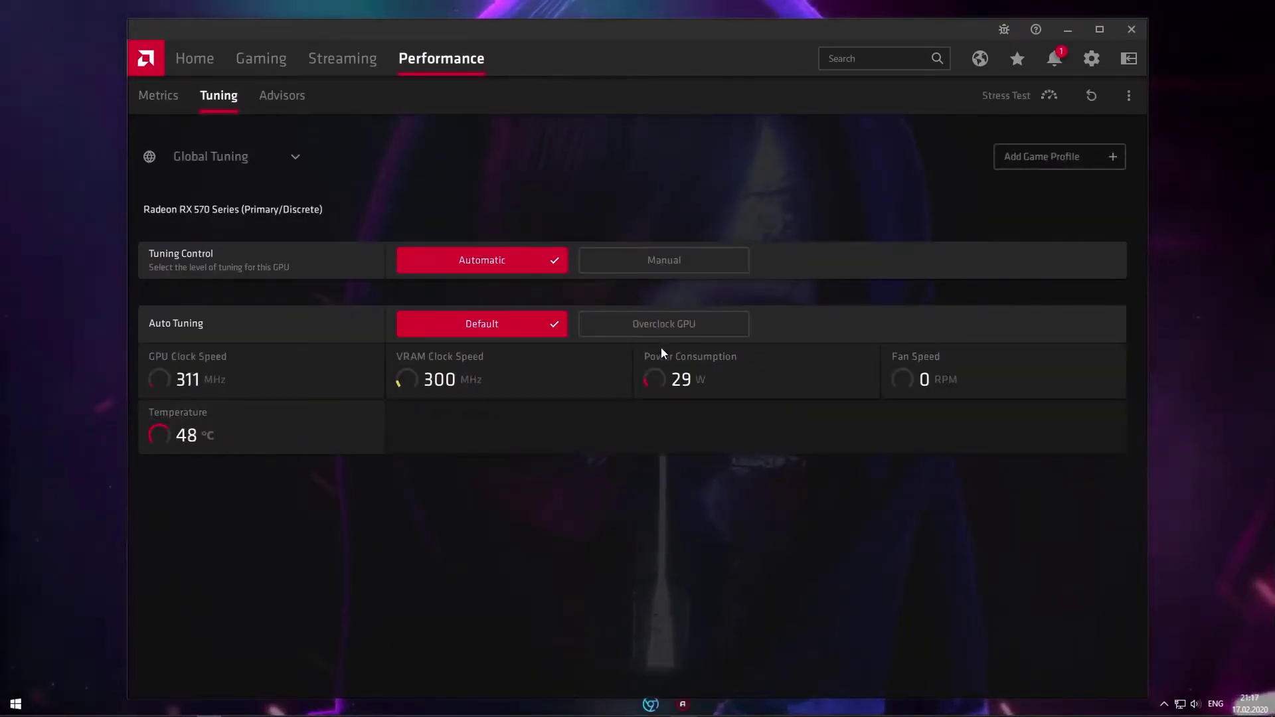
left_click(1046, 158)
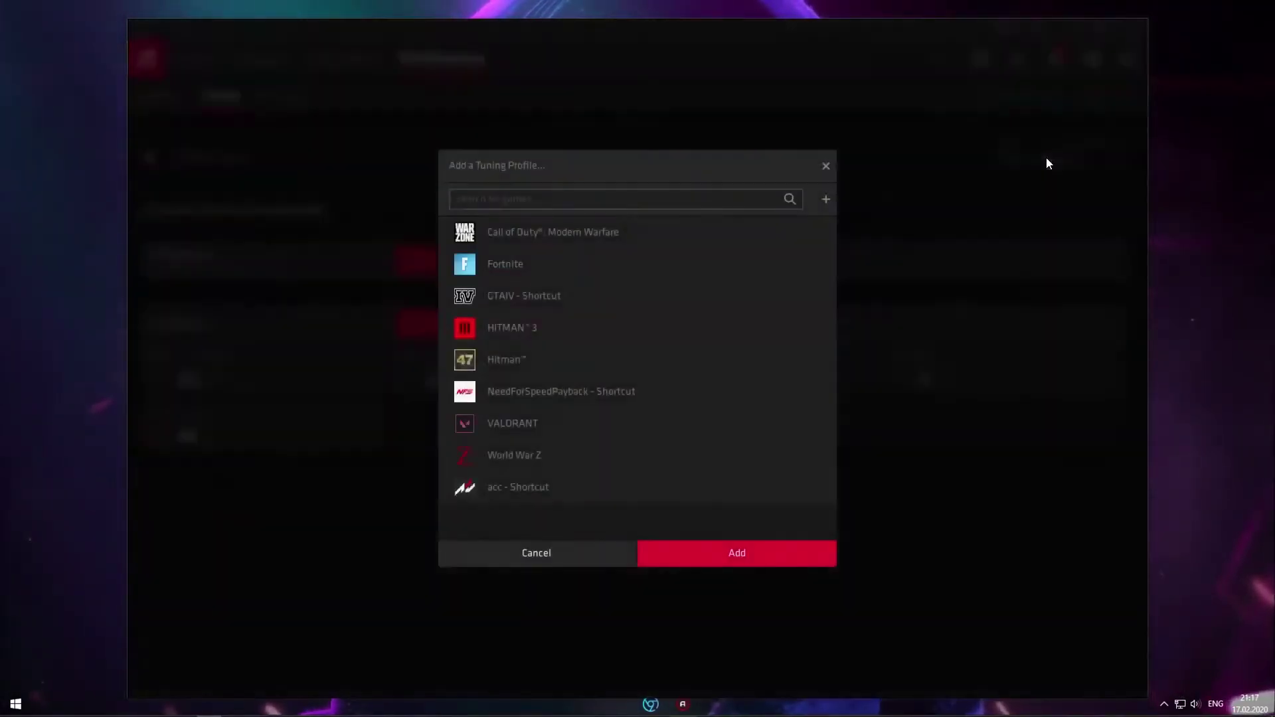
left_click(524, 264)
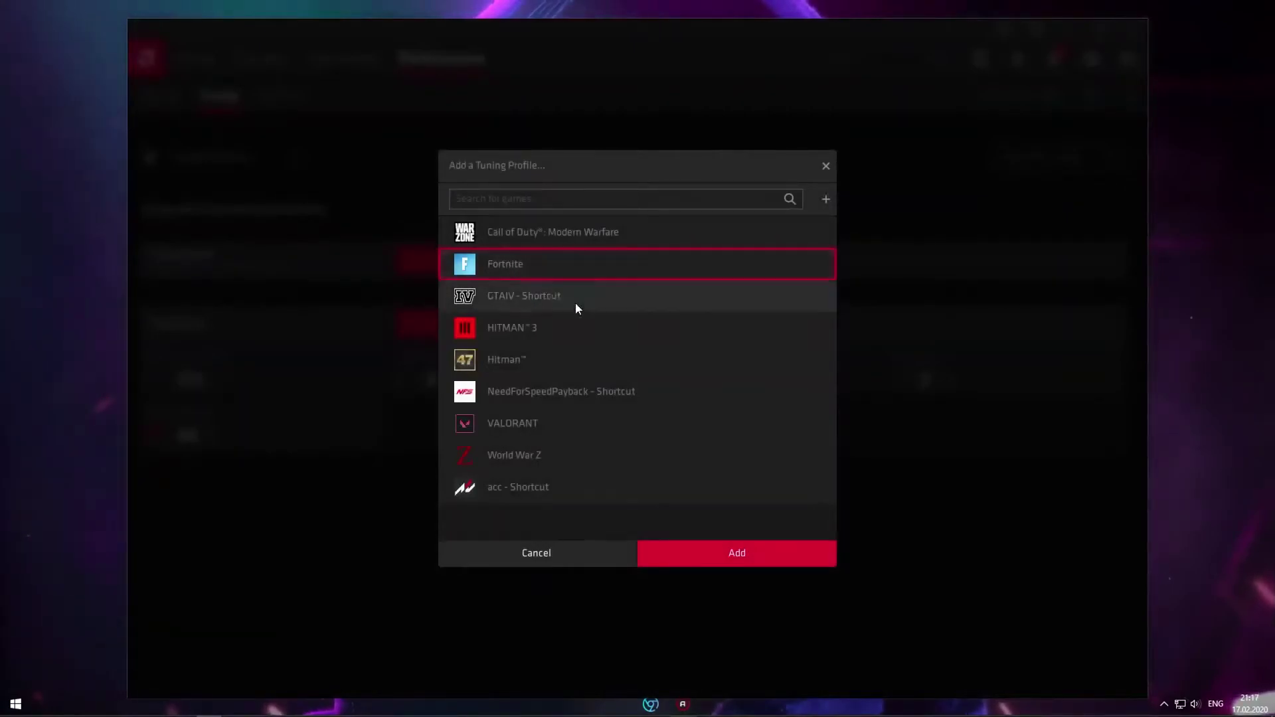
left_click(749, 546)
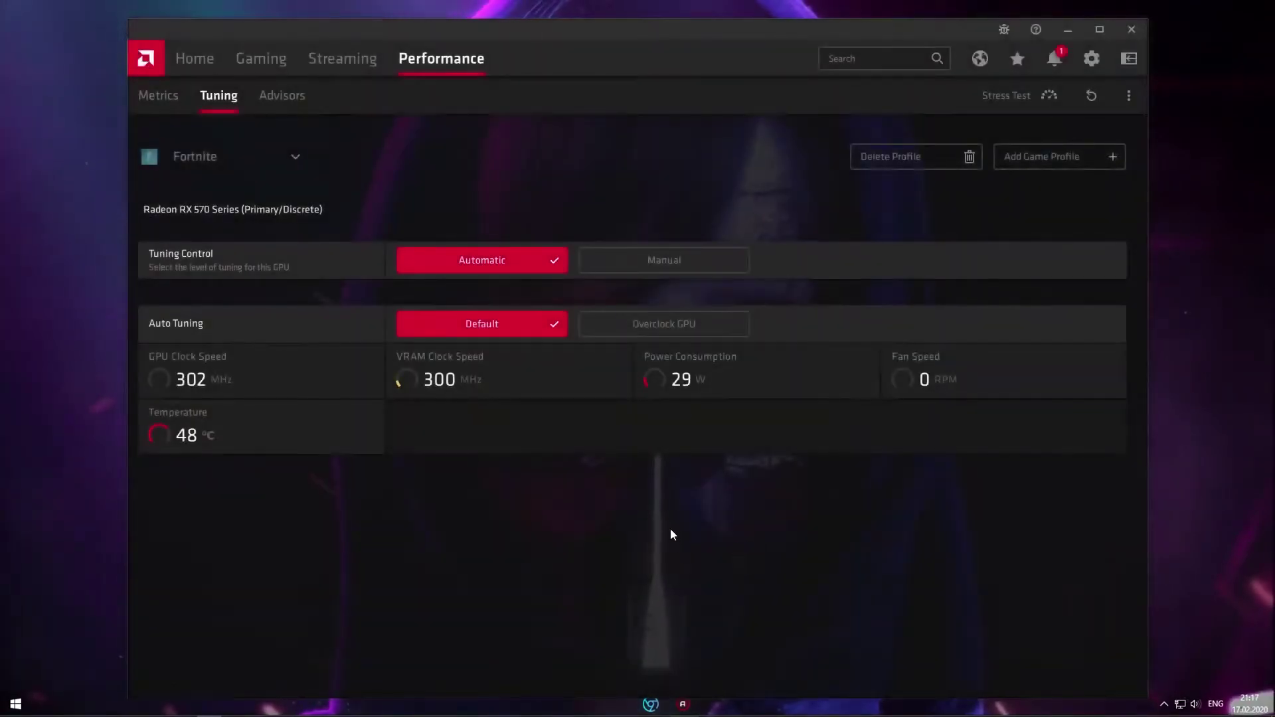
- Apply the automatic GPU overclock to the Fortnite tuning profile, accept the warning, and close the Radeon window
left_click(657, 322)
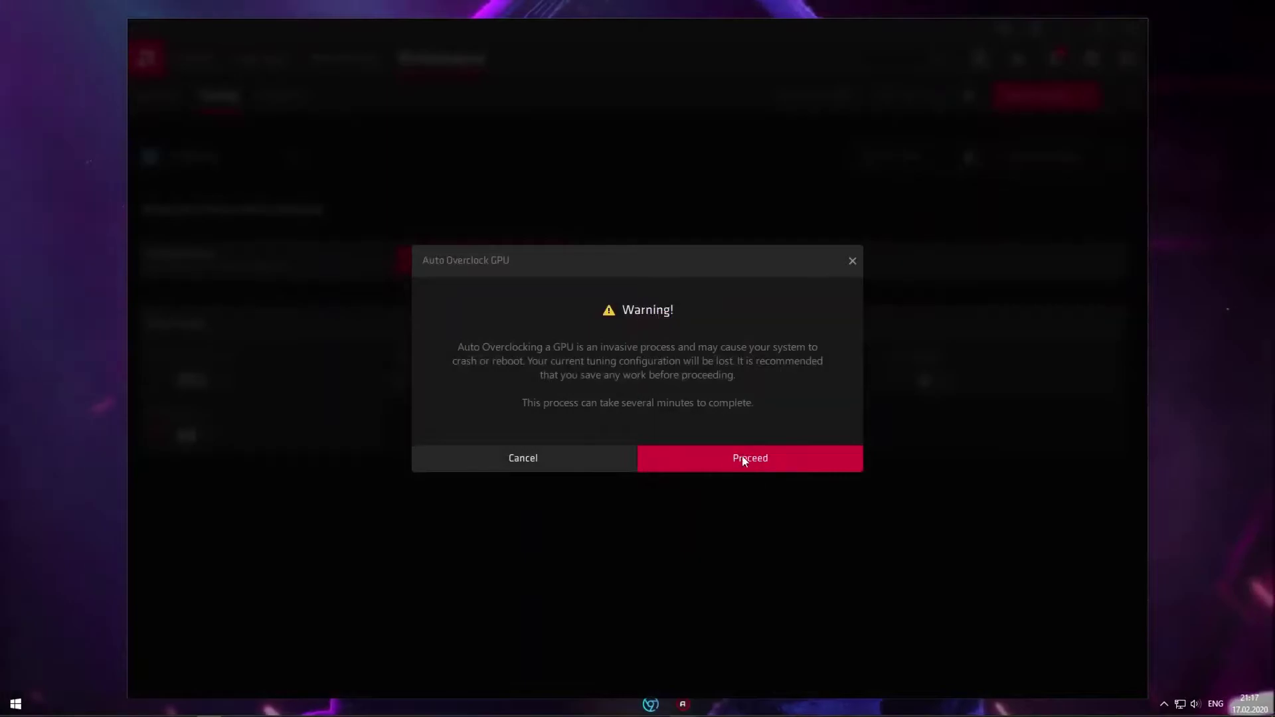
left_click(743, 455)
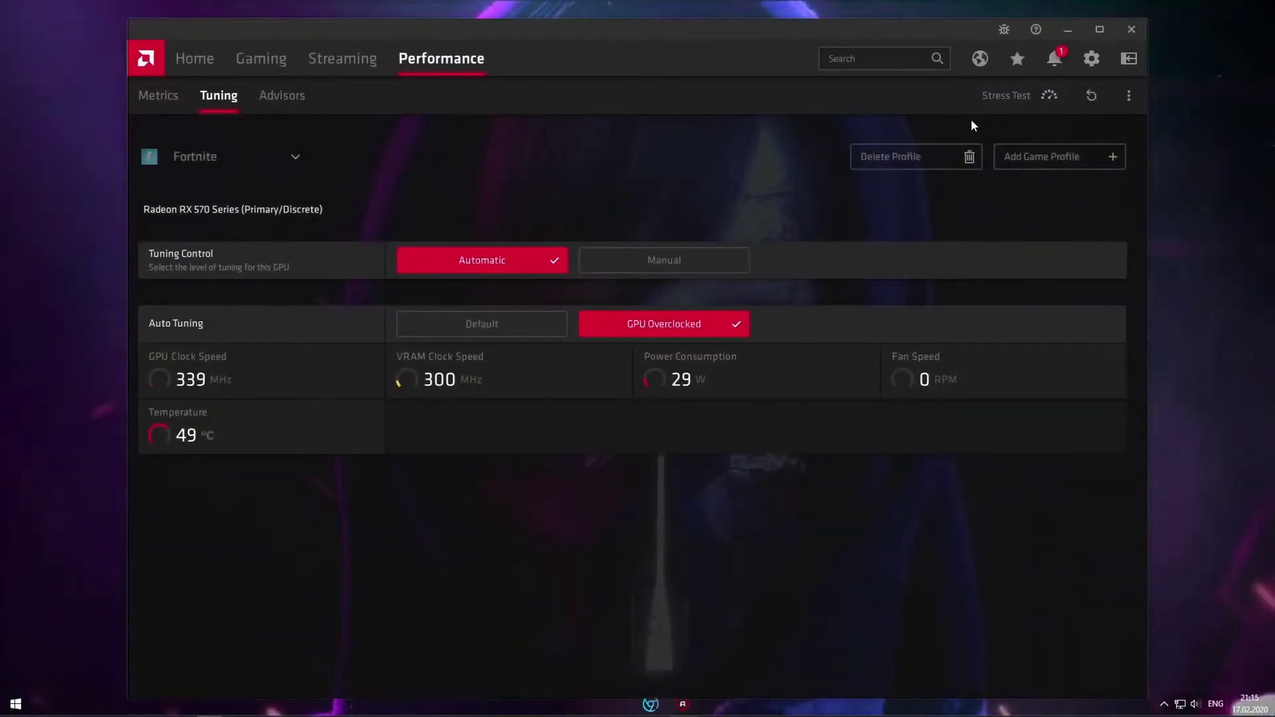
left_click(1129, 29)
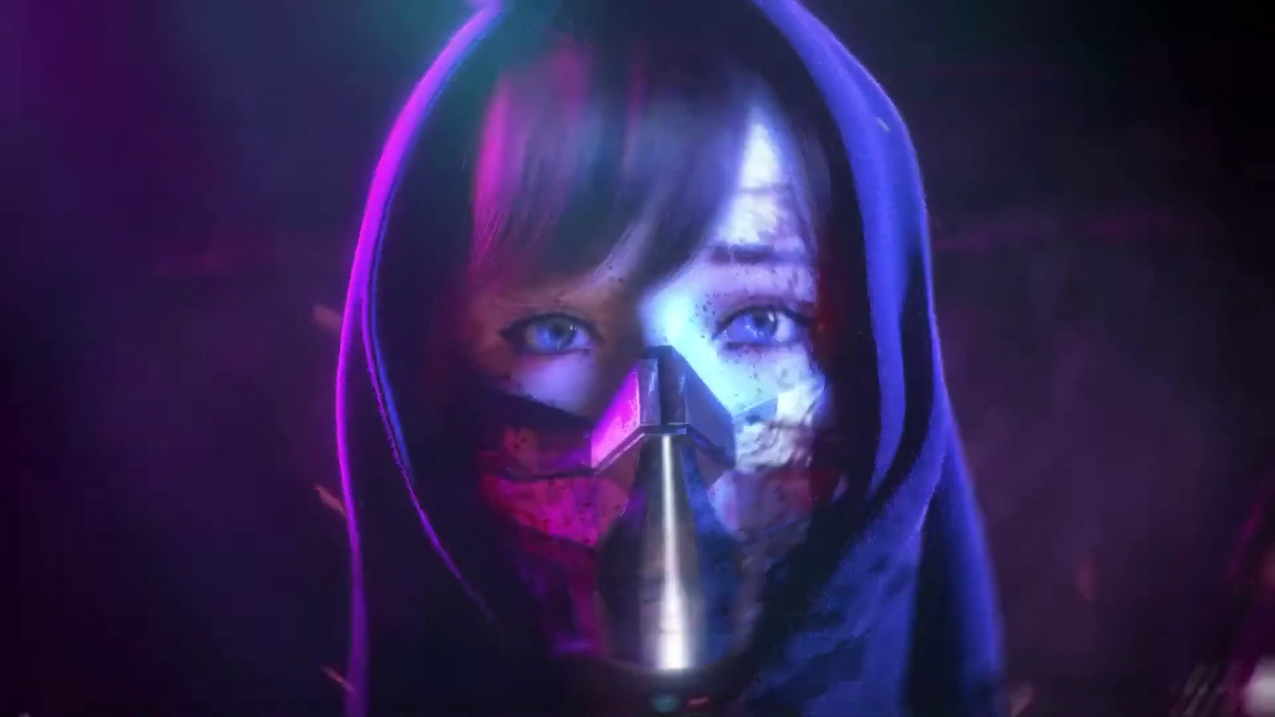
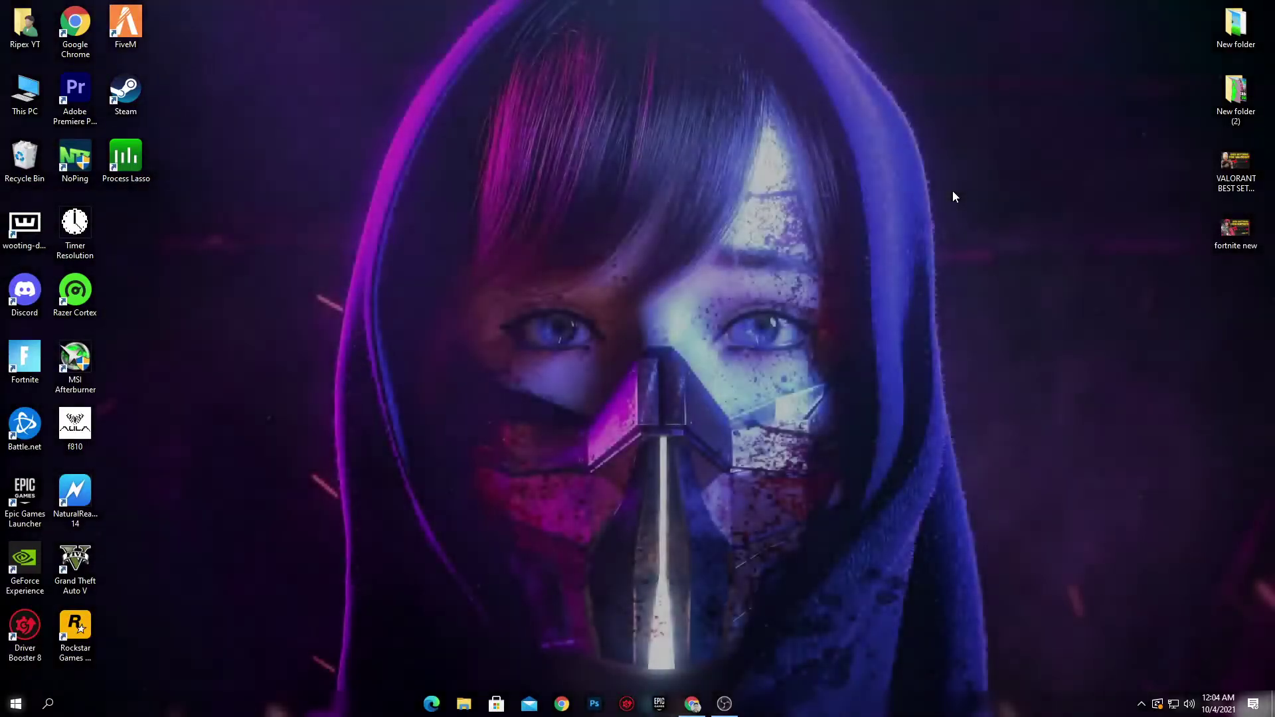
- Switch to Chrome and follow the pack's download link on the AMD Radeon settings page to its Google Drive file
left_click(693, 706)
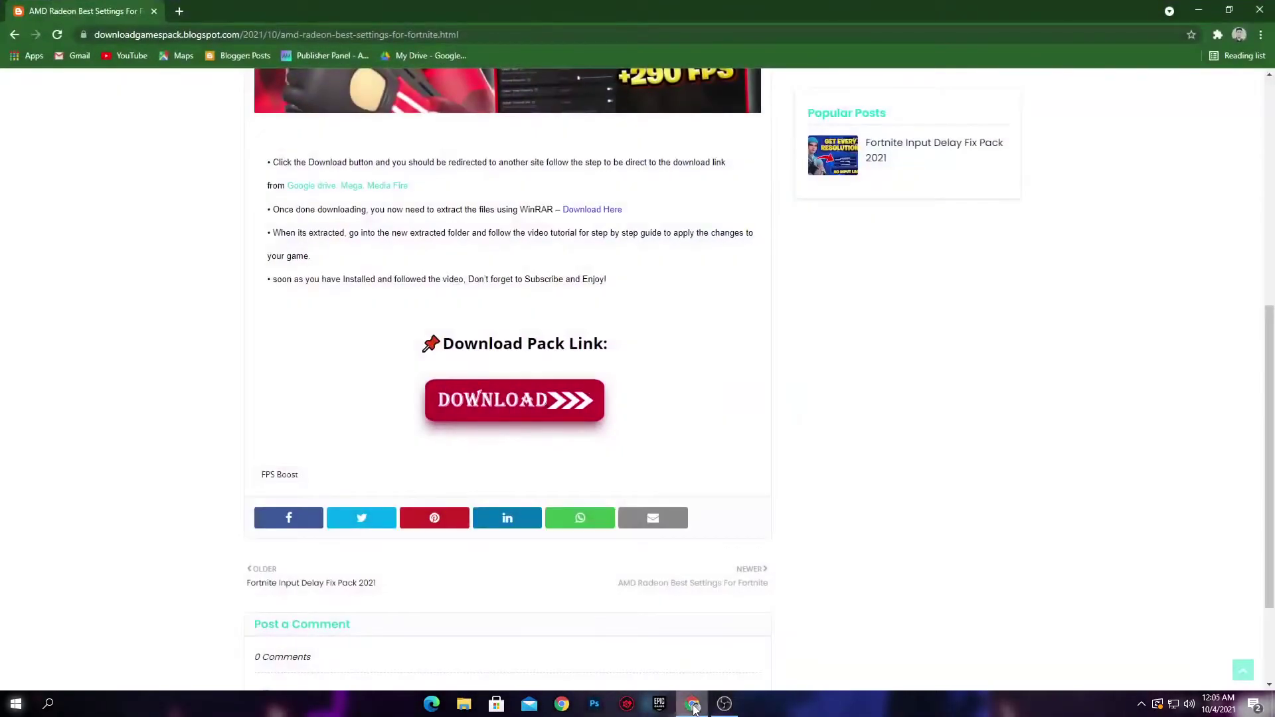
scroll(664, 531, "up", 5)
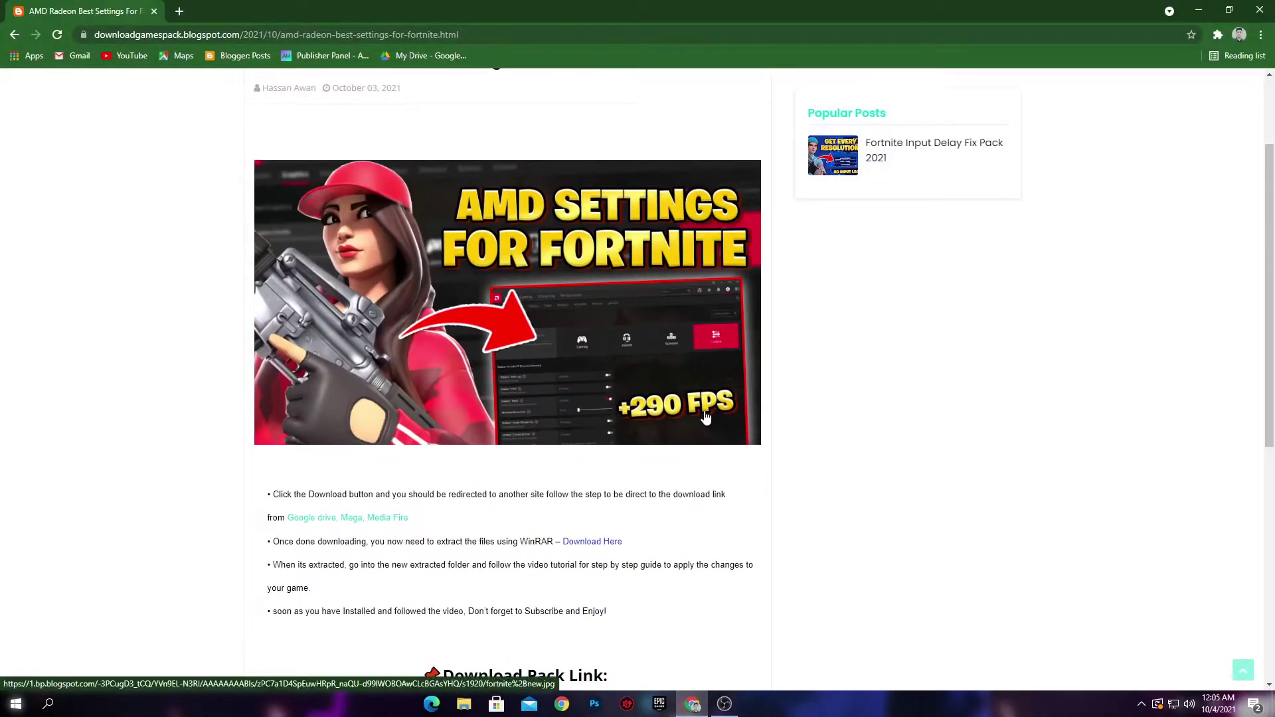
scroll(696, 417, "down", 3)
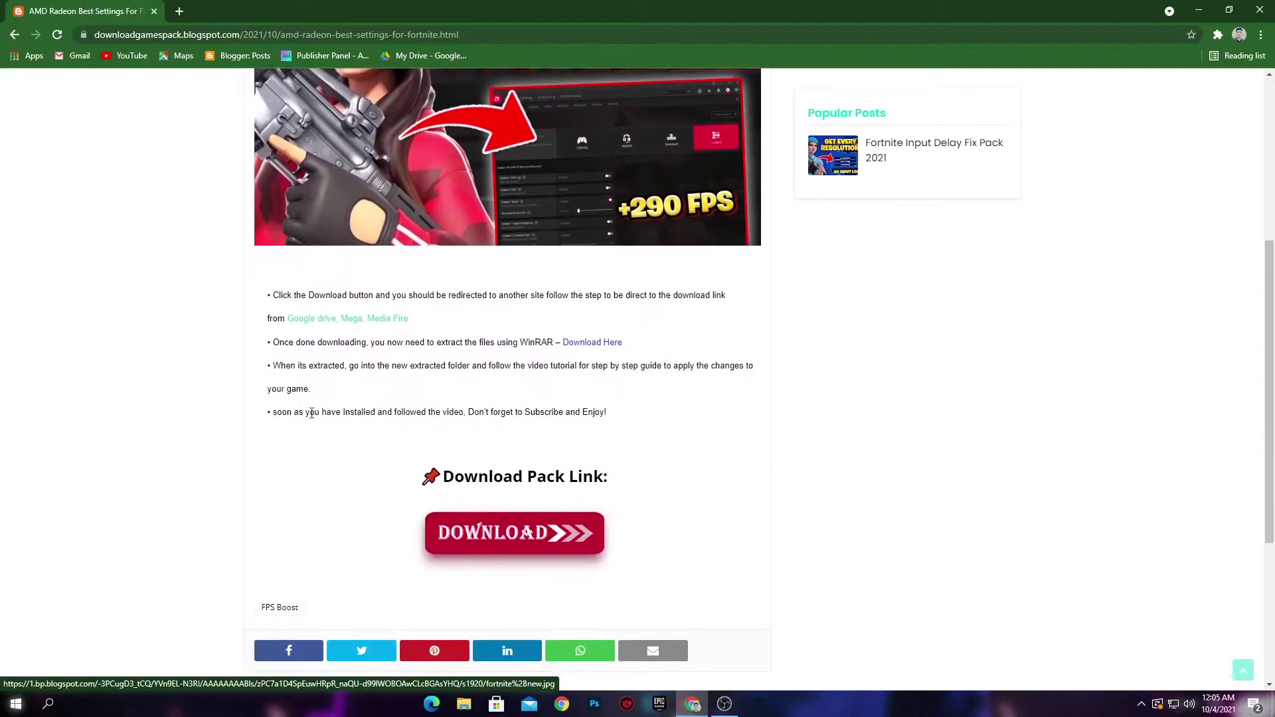
left_click(510, 541)
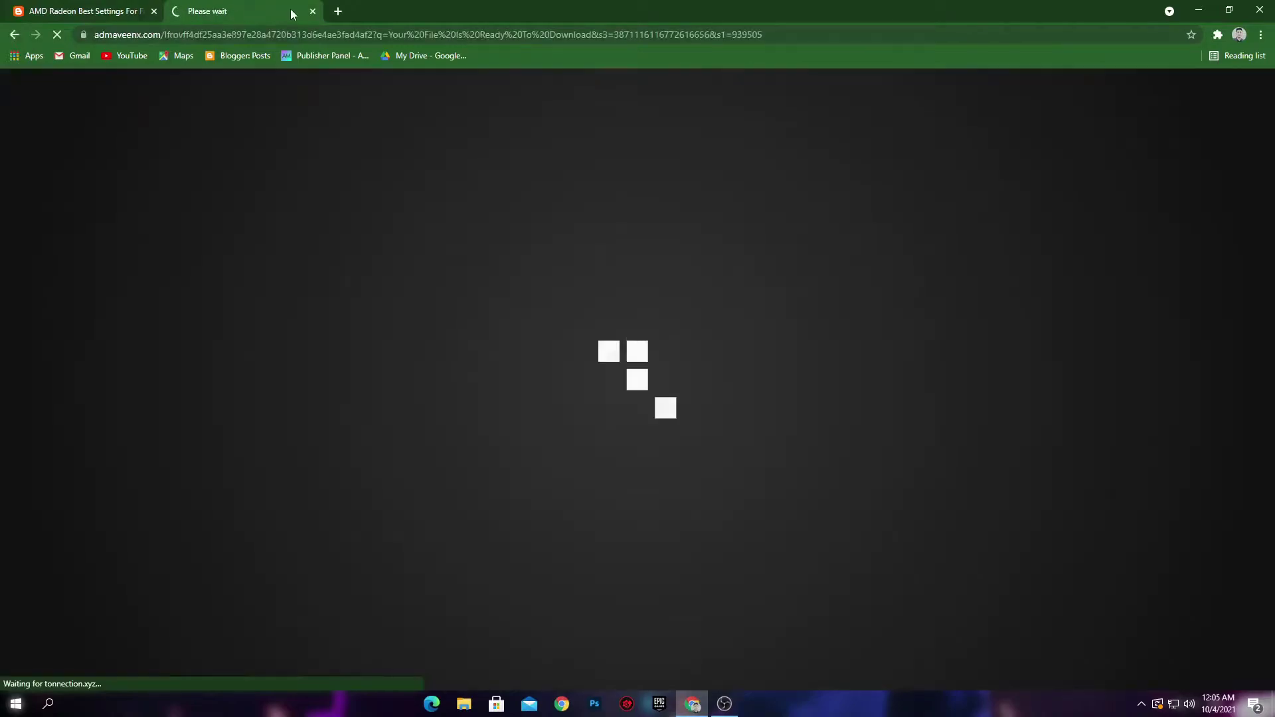
left_click(87, 11)
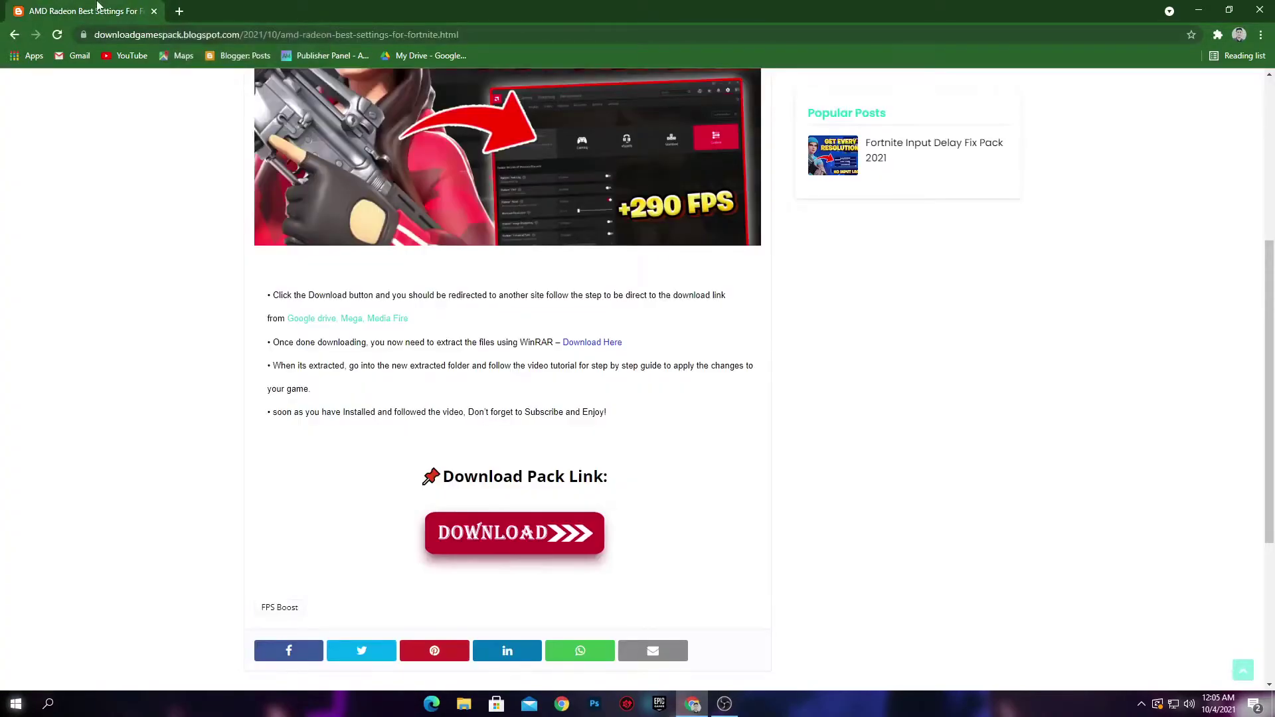
left_click(528, 541)
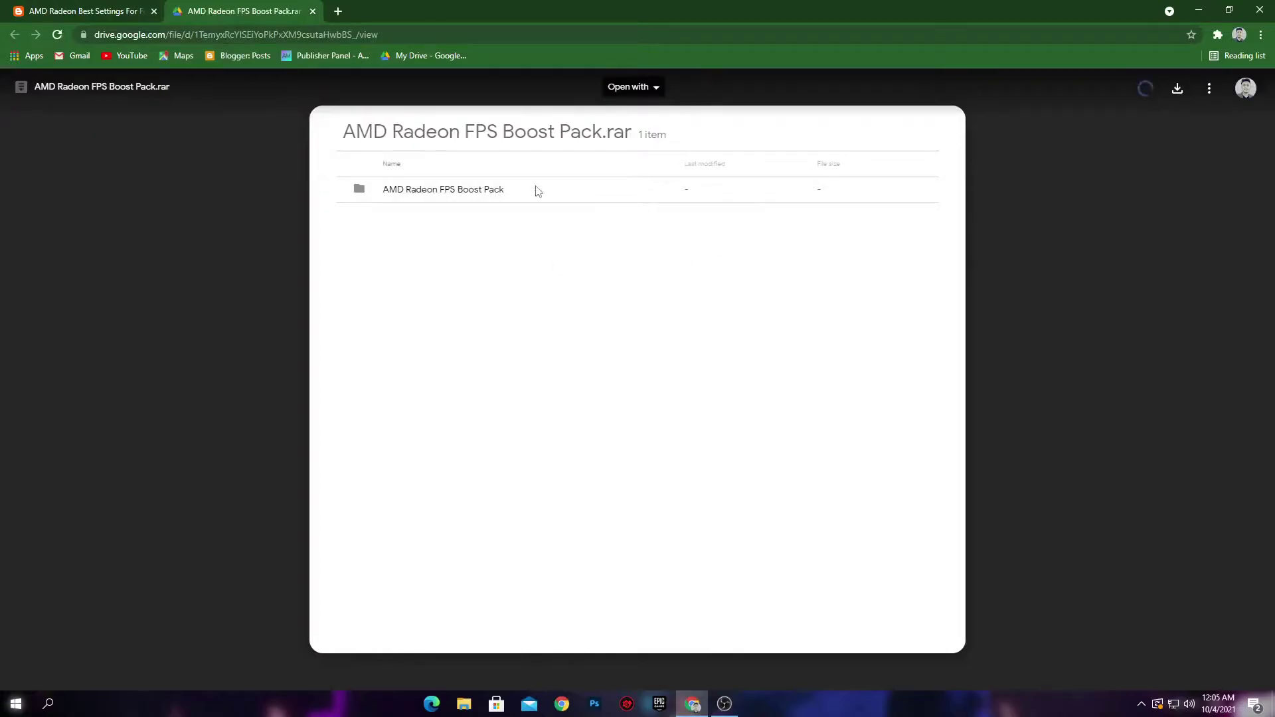
- Download AMD Radeon FPS Boost Pack.rar to the Compressed downloads folder and minimize the browser
left_click(1177, 88)
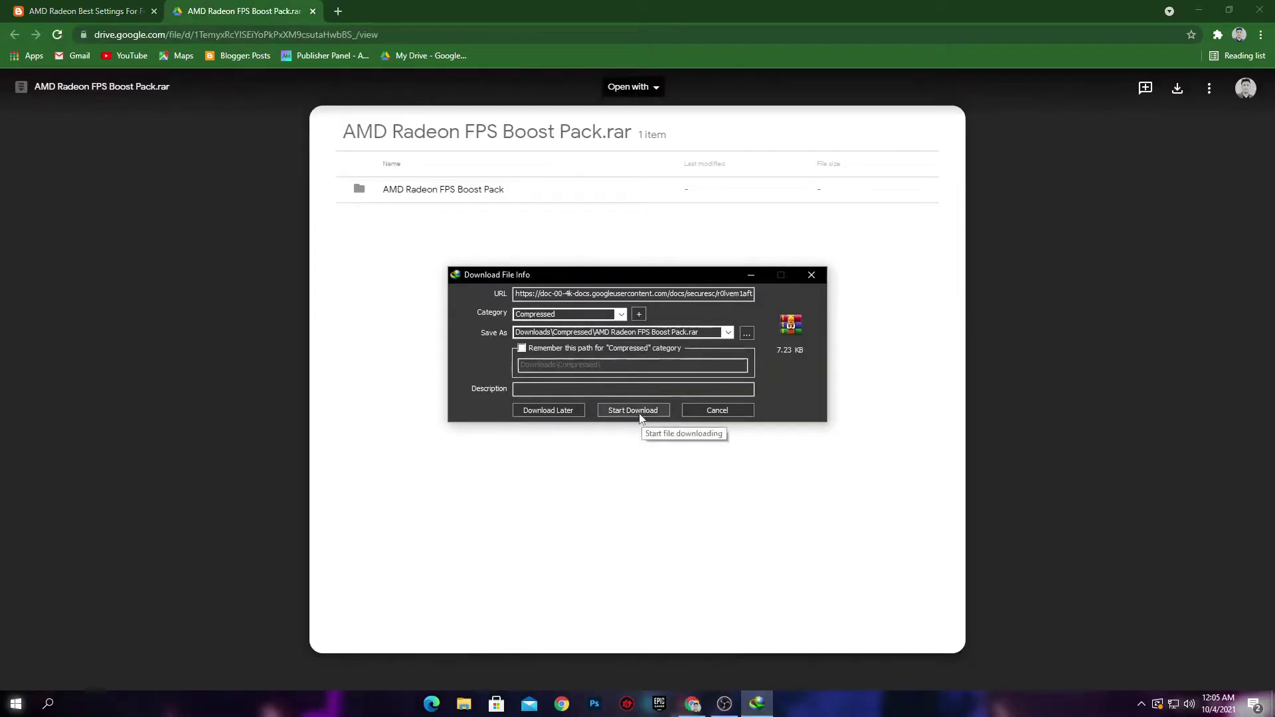
left_click(638, 412)
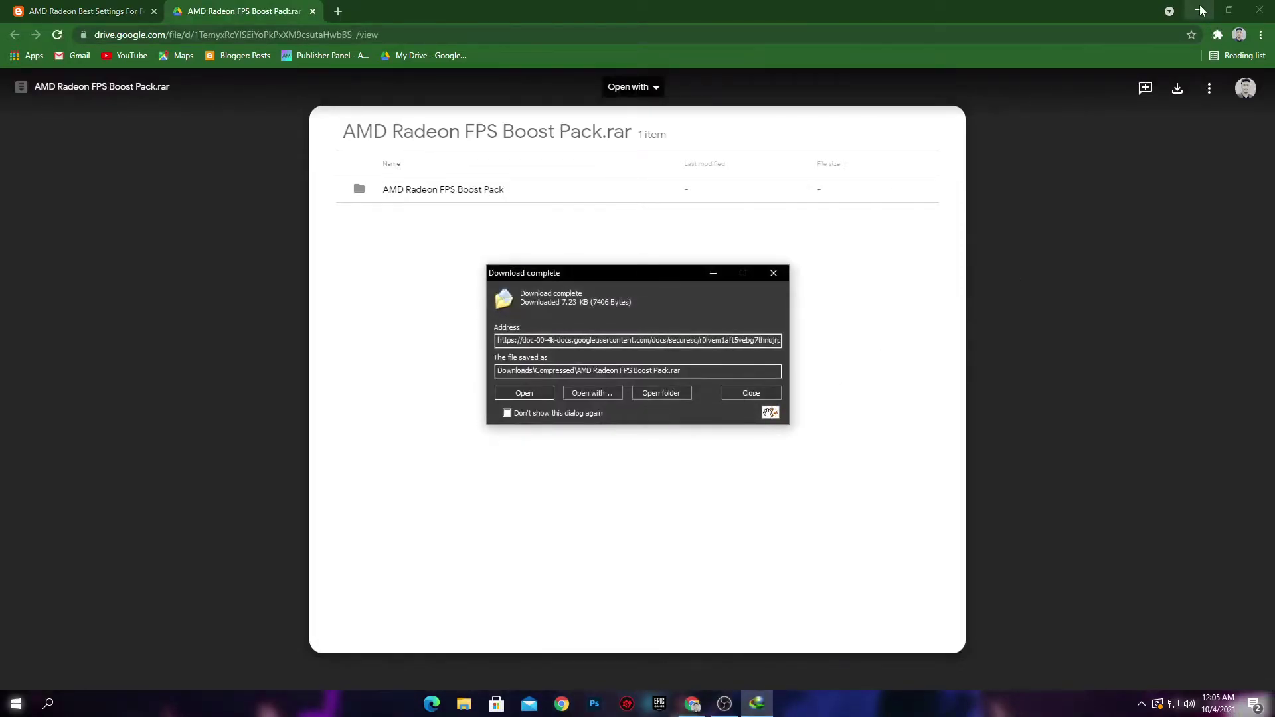
left_click(1201, 10)
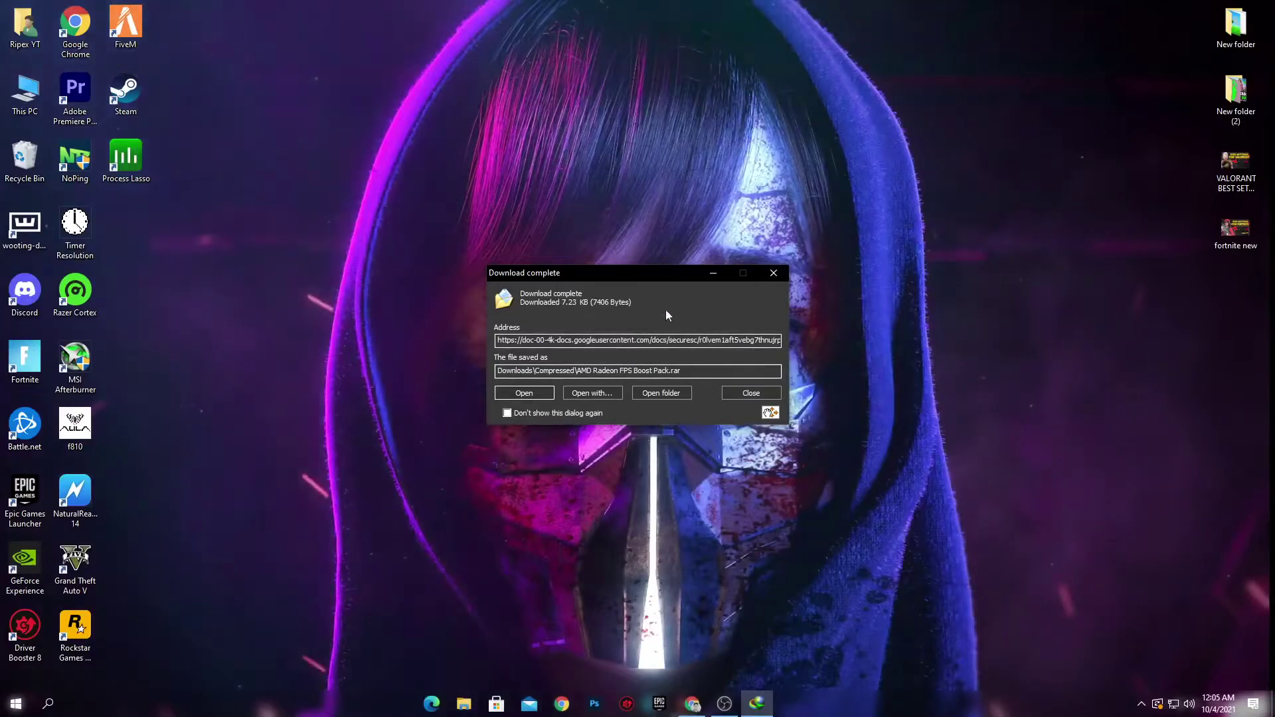
- Put the downloaded archive on the desktop, extract it there, and place the extracted folder beside it
left_click_drag(770, 412, 532, 215)
left_click(774, 273)
right_click(532, 215)
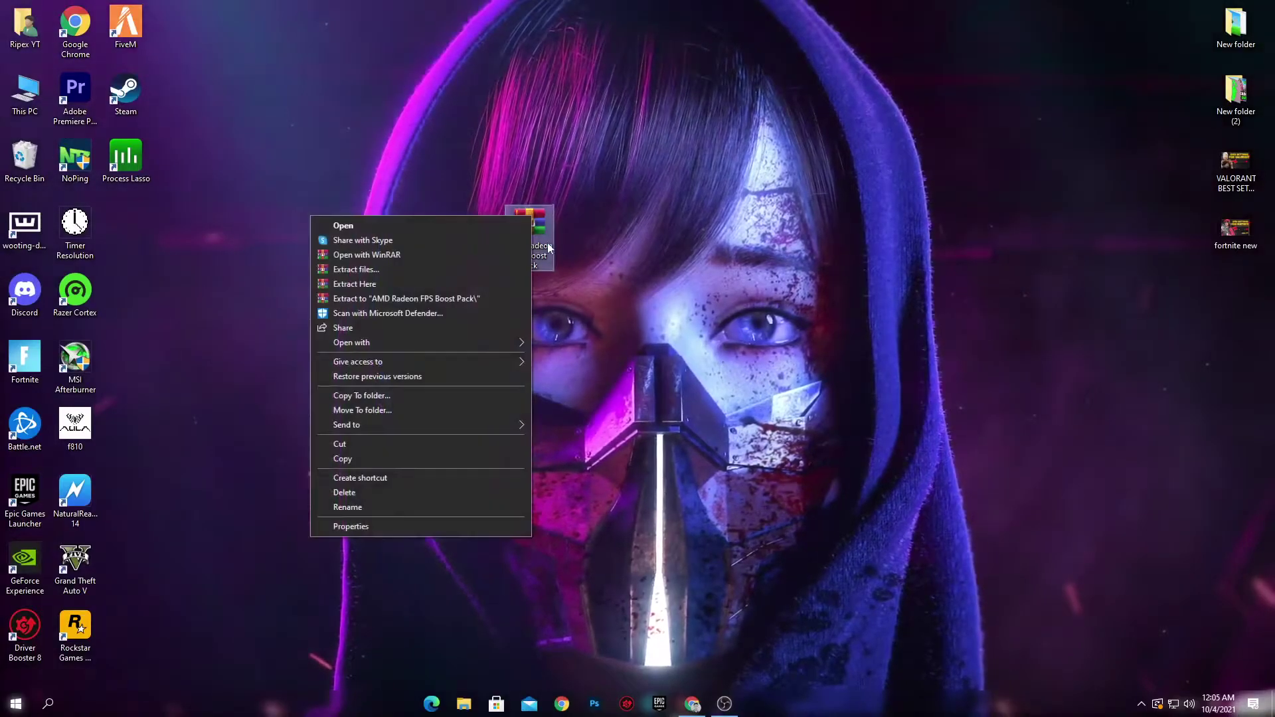
left_click(383, 288)
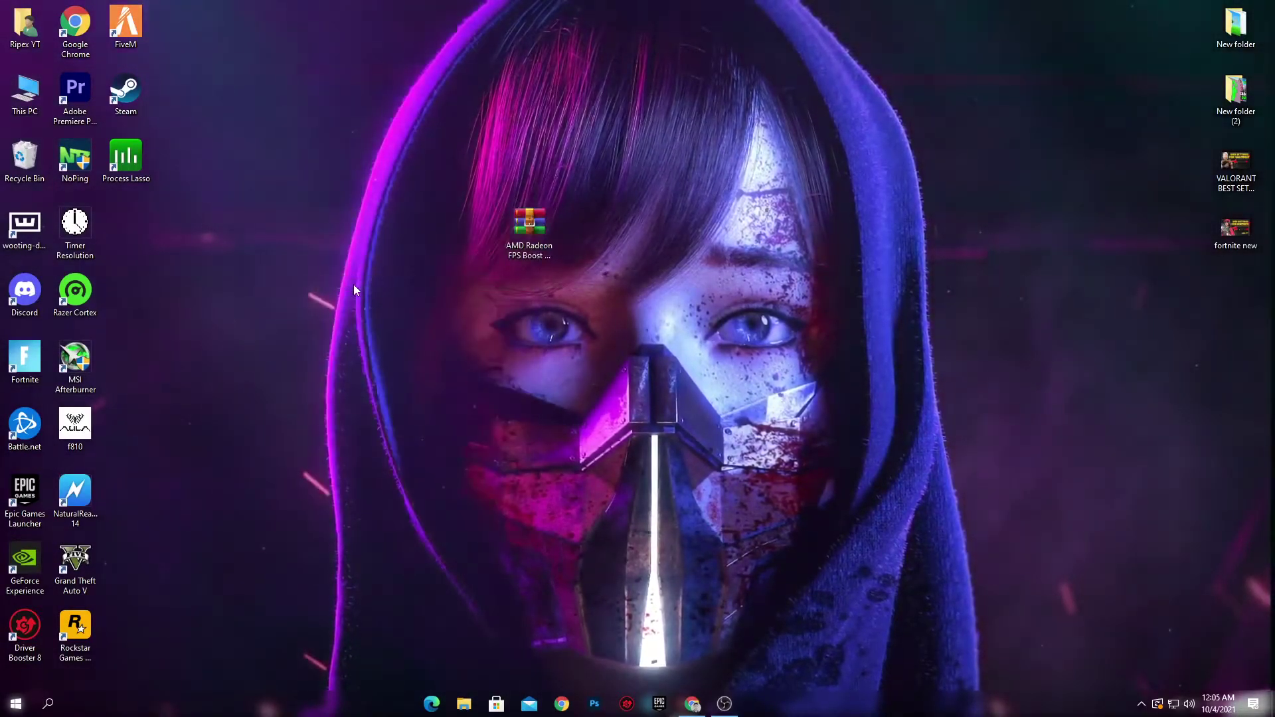
left_click_drag(141, 233, 628, 227)
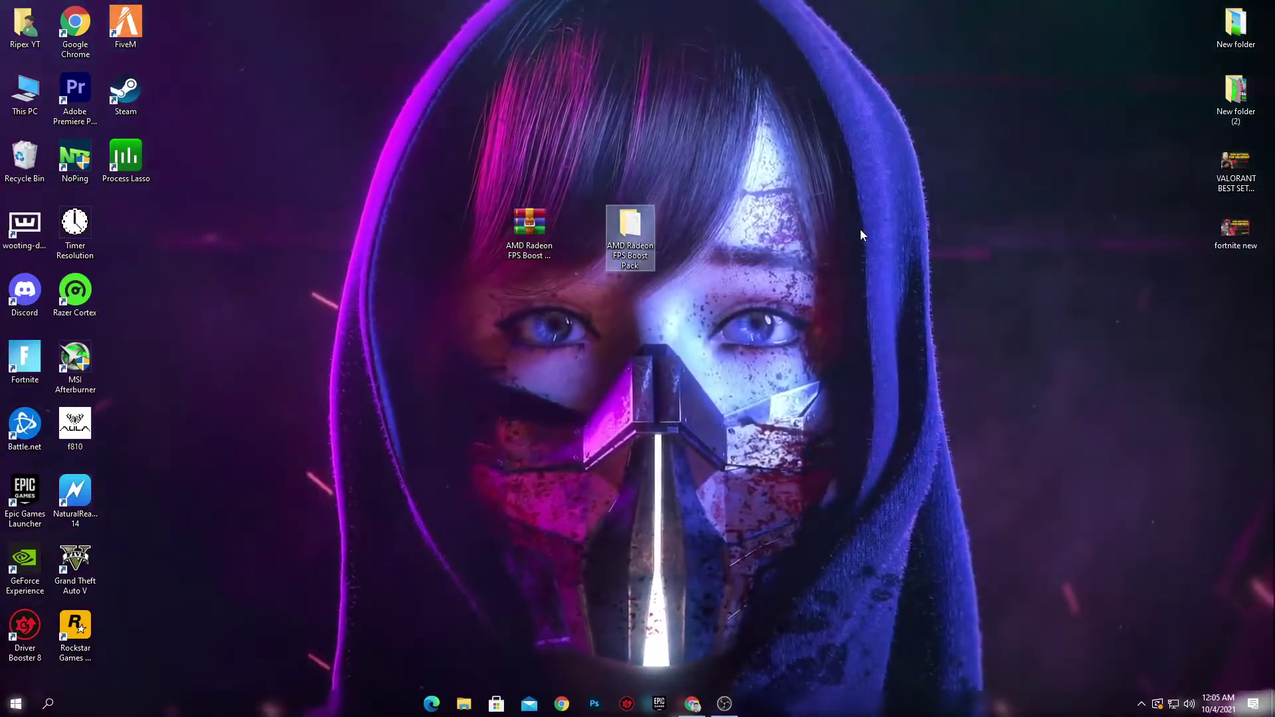
- Open the 1-AMD Reg Optimizations folder in the extracted pack and view its Read Me (Important) file
double_click(627, 223)
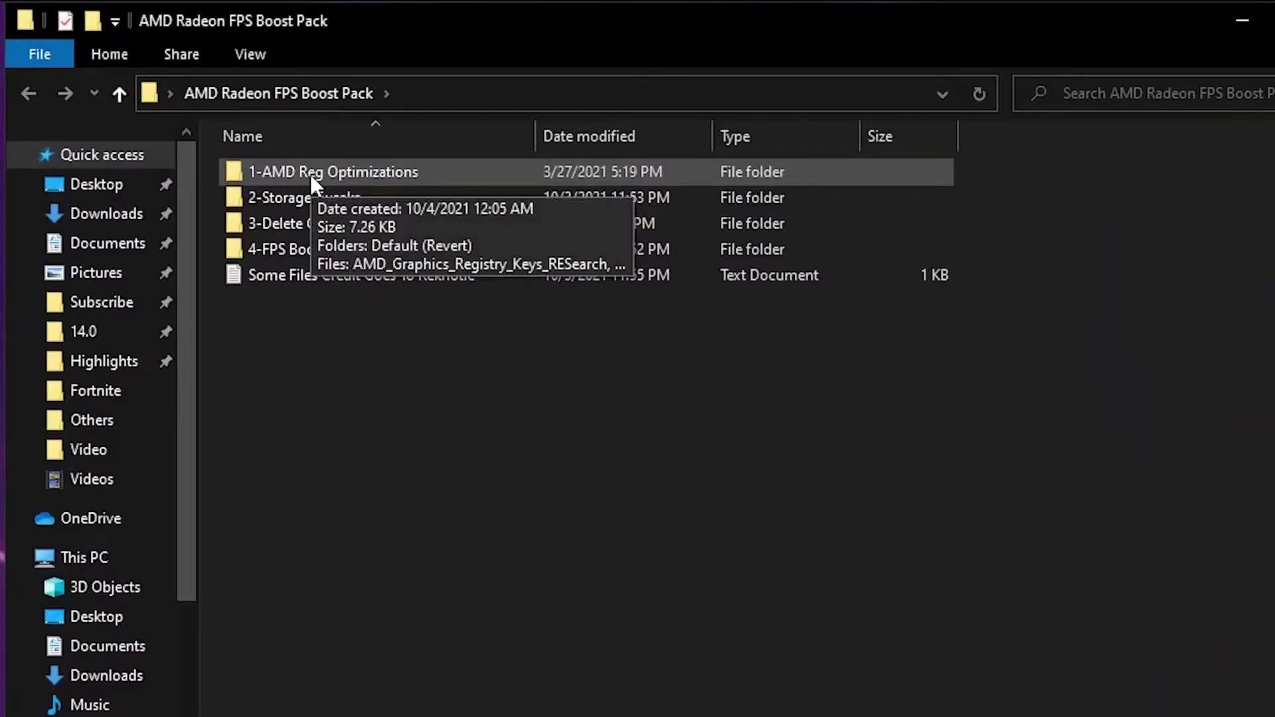
double_click(310, 174)
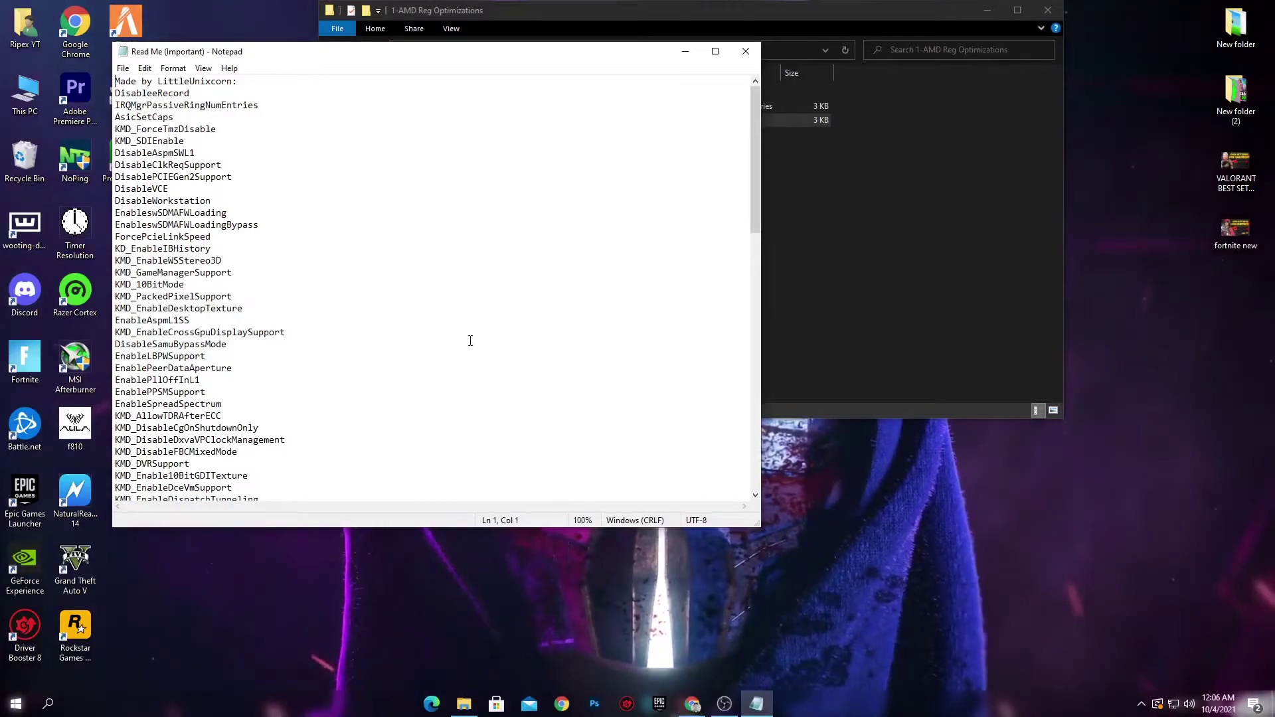
left_click(745, 51)
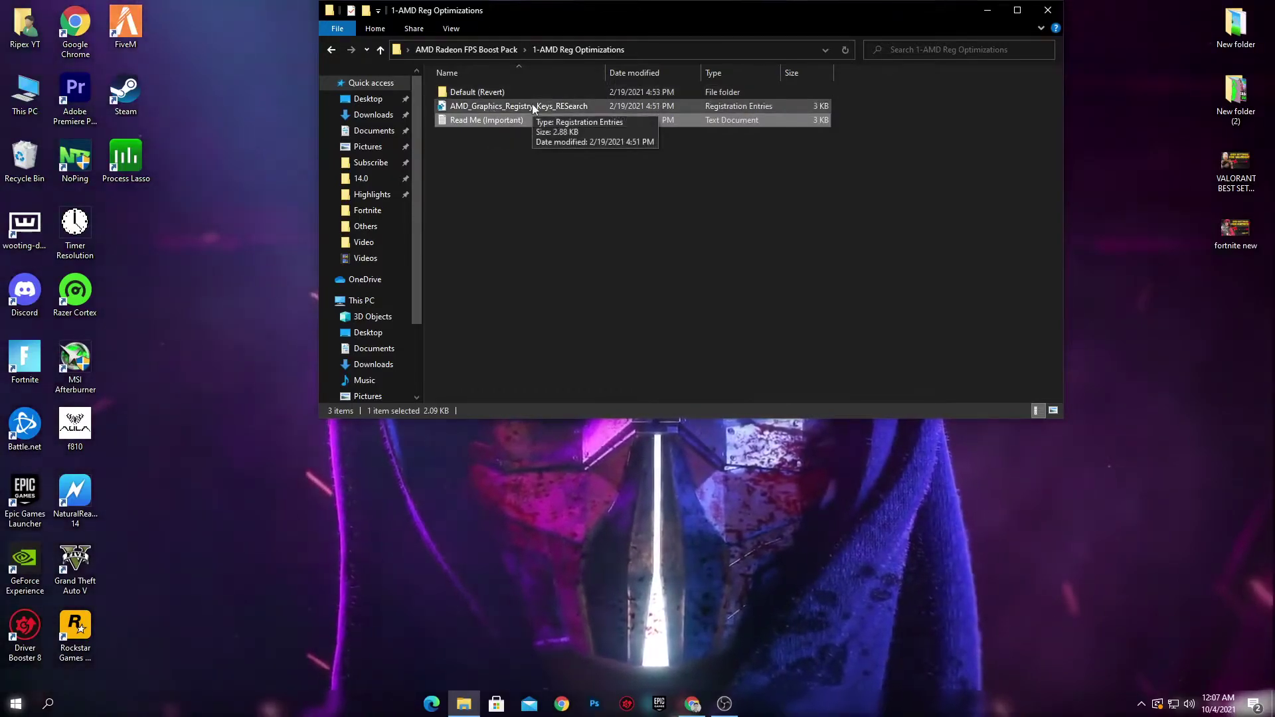
- Merge AMD_Graphics_Registry_Keys_RESearch into the registry, allowing the changes, and open the Default (Revert) folder
right_click(453, 107)
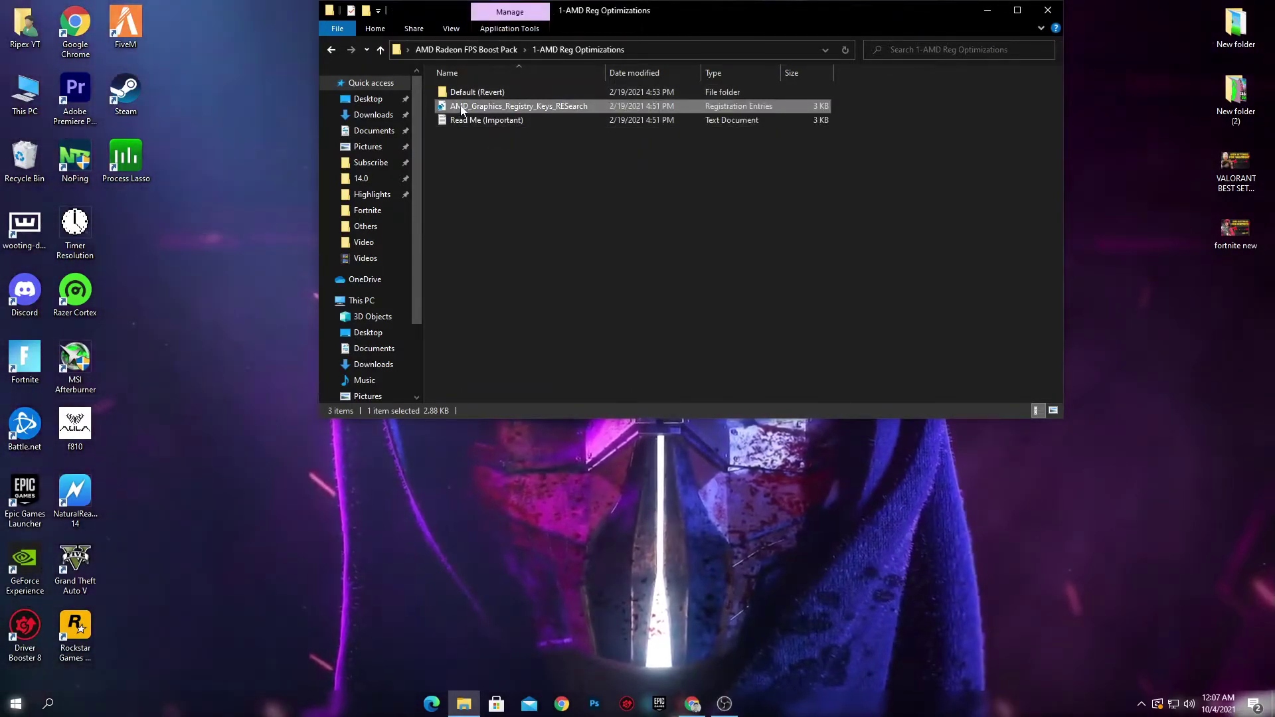
left_click(301, 111)
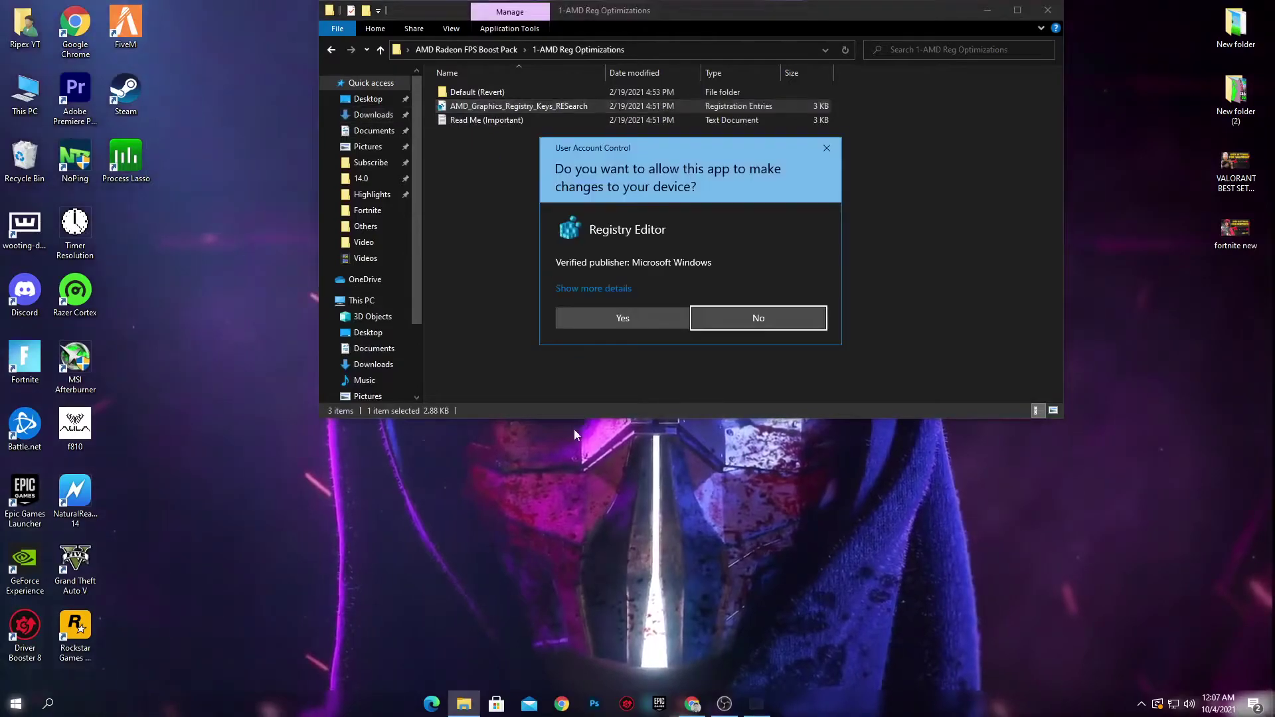
left_click(615, 312)
left_click(736, 371)
left_click(783, 359)
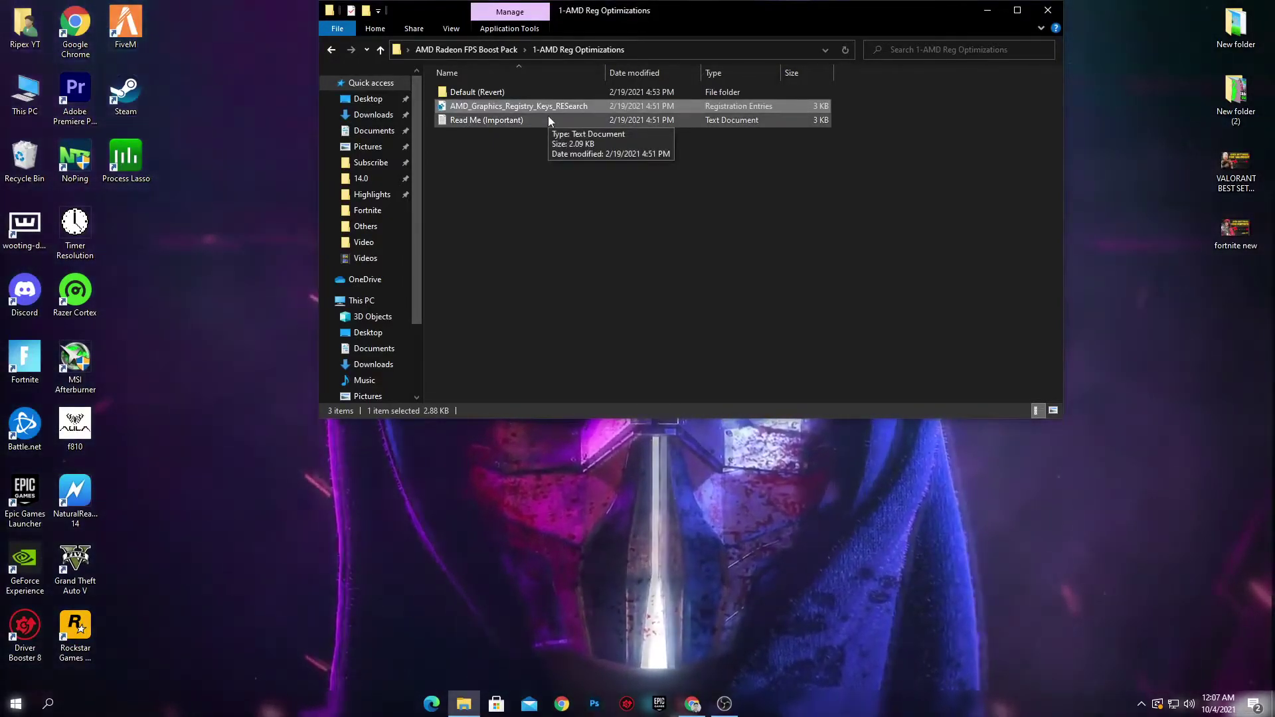
double_click(514, 90)
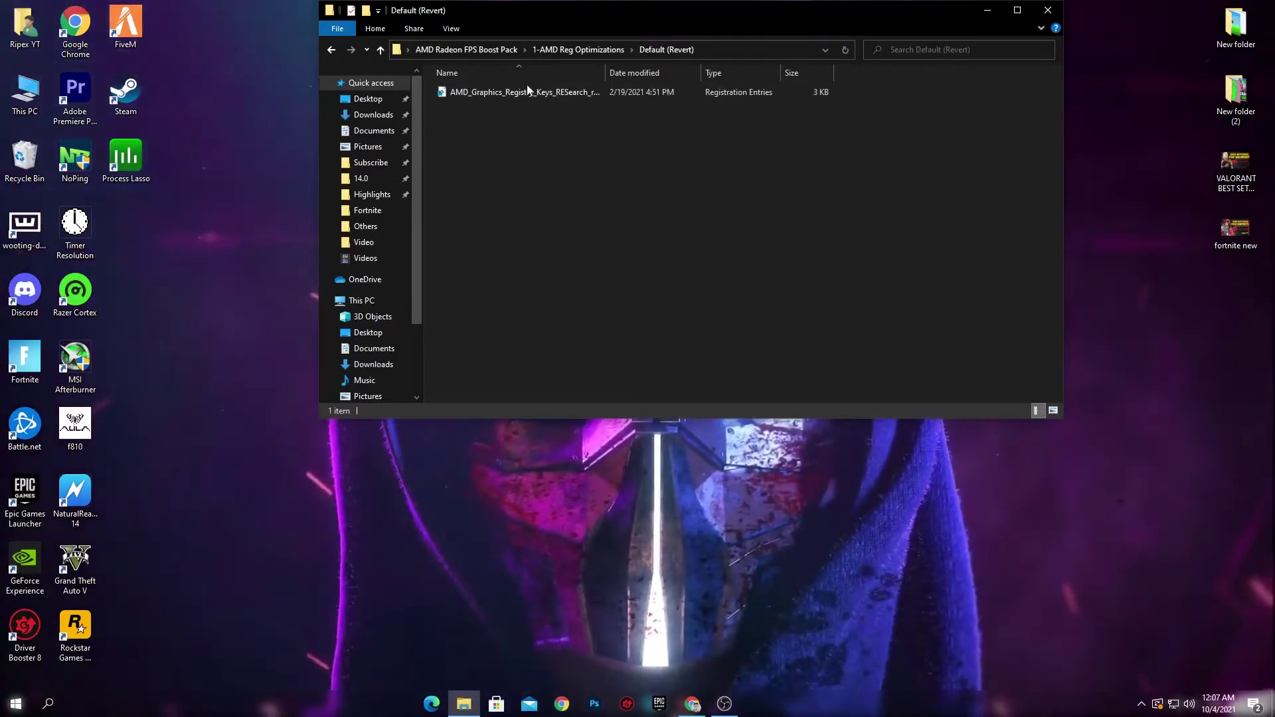
- Return to the AMD Radeon FPS Boost Pack folder and run SSD Tweaks from 2-Storage Tweaks
left_click(473, 51)
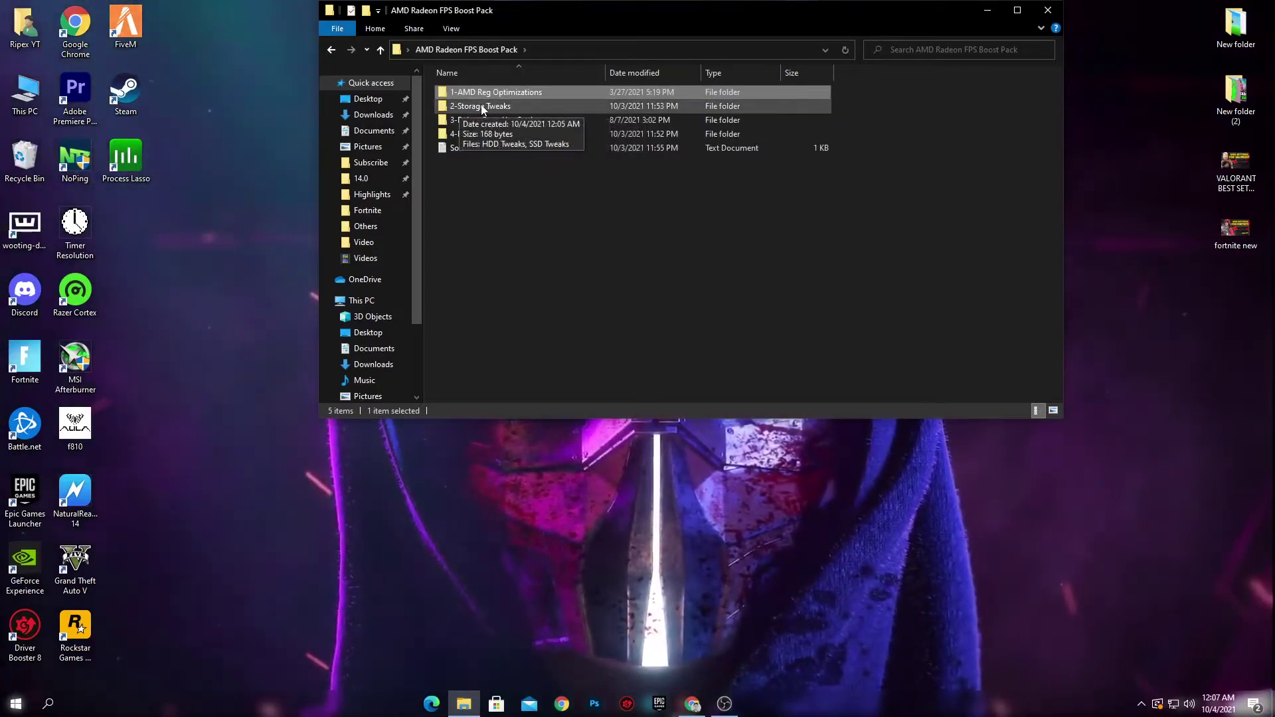
double_click(482, 107)
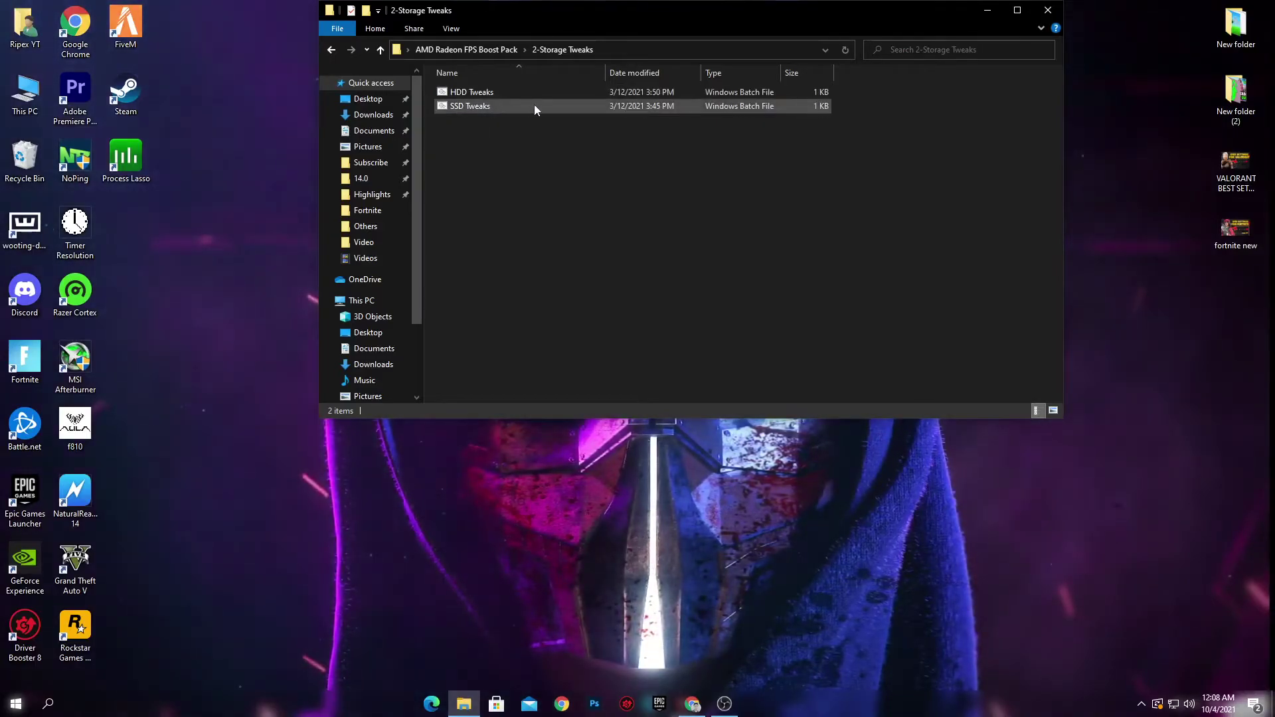
left_click(464, 111)
double_click(475, 107)
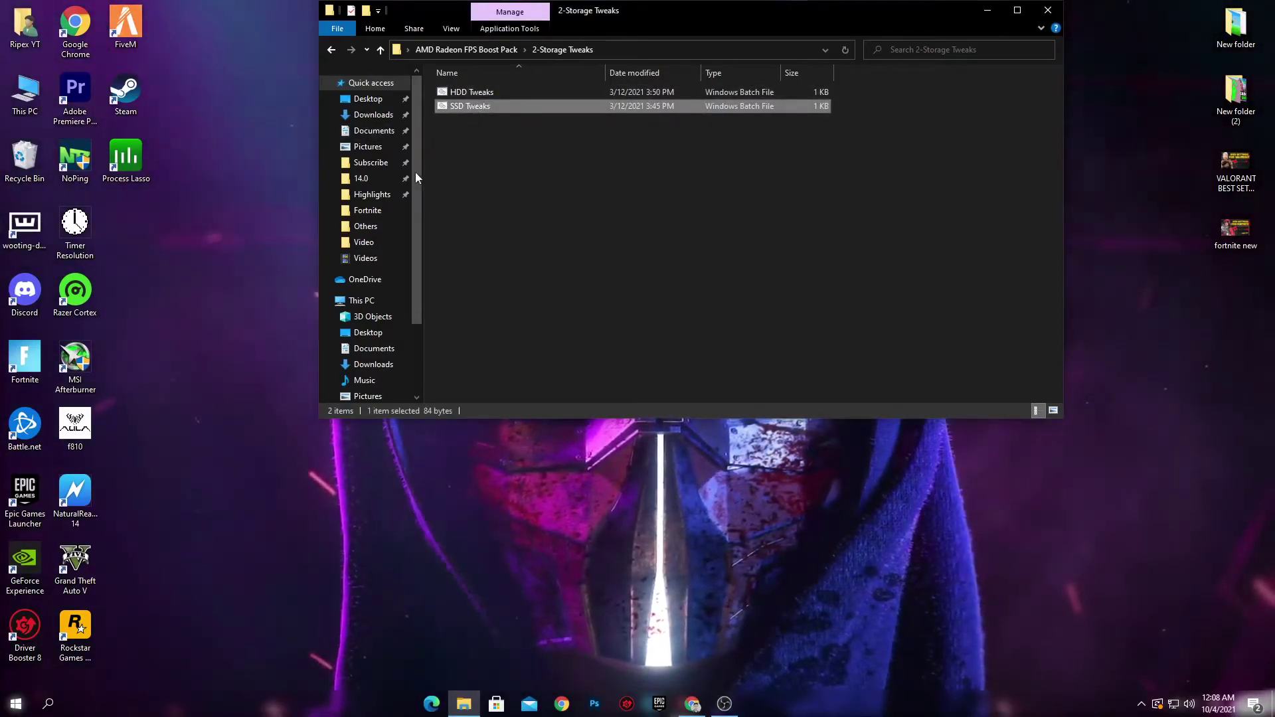
- Run Delete FortniteGame Folder from 3-Delete GameUserSettings as administrator, allowing the changes and continuing with the deletion
left_click(466, 51)
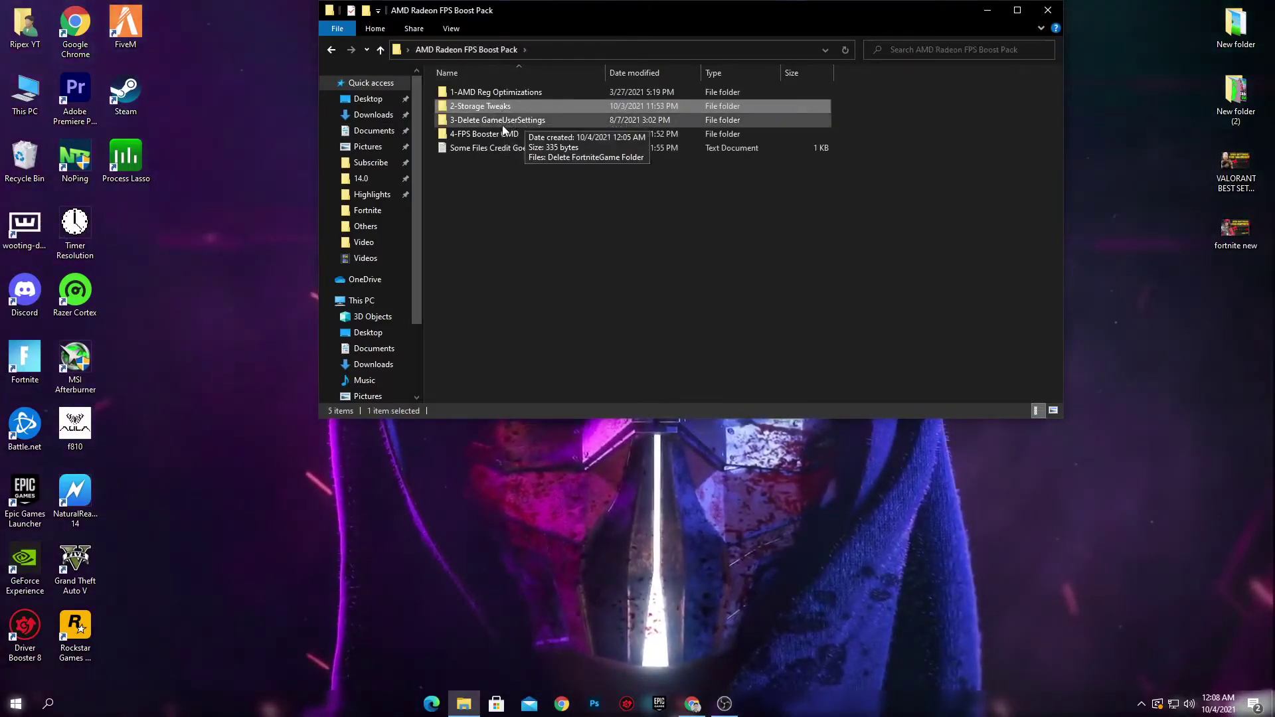
double_click(492, 122)
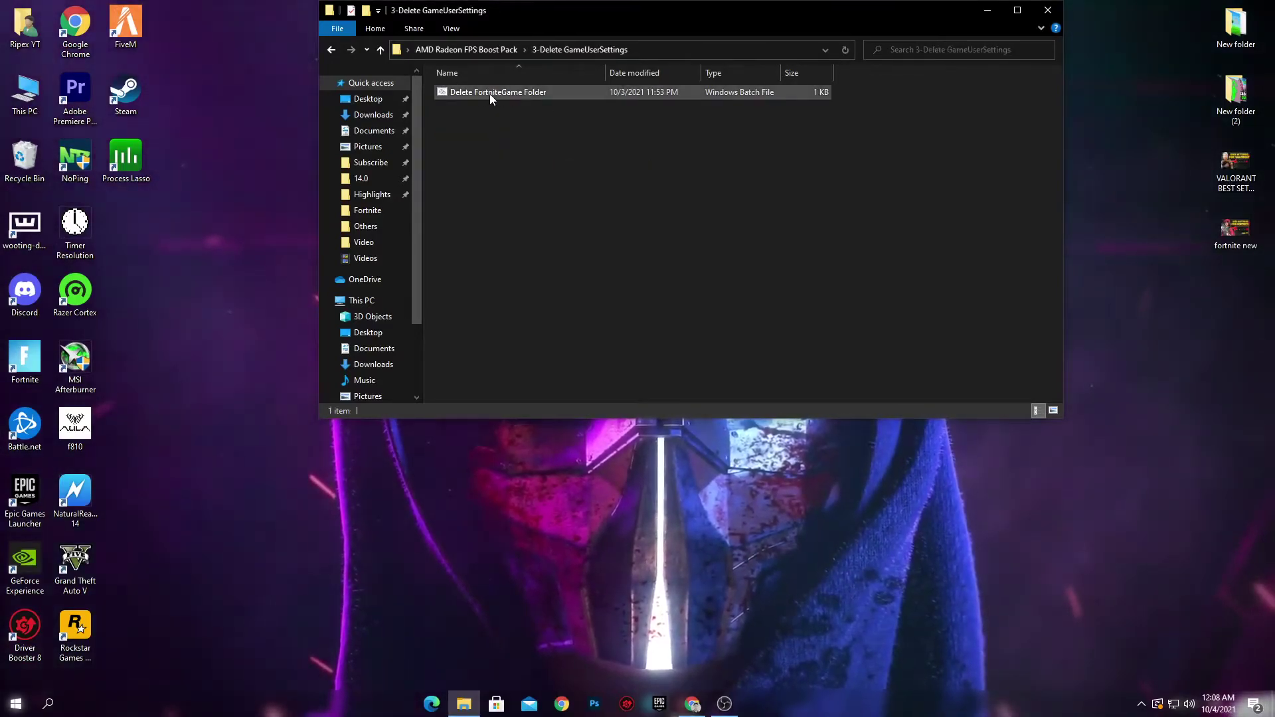
right_click(498, 94)
left_click(302, 147)
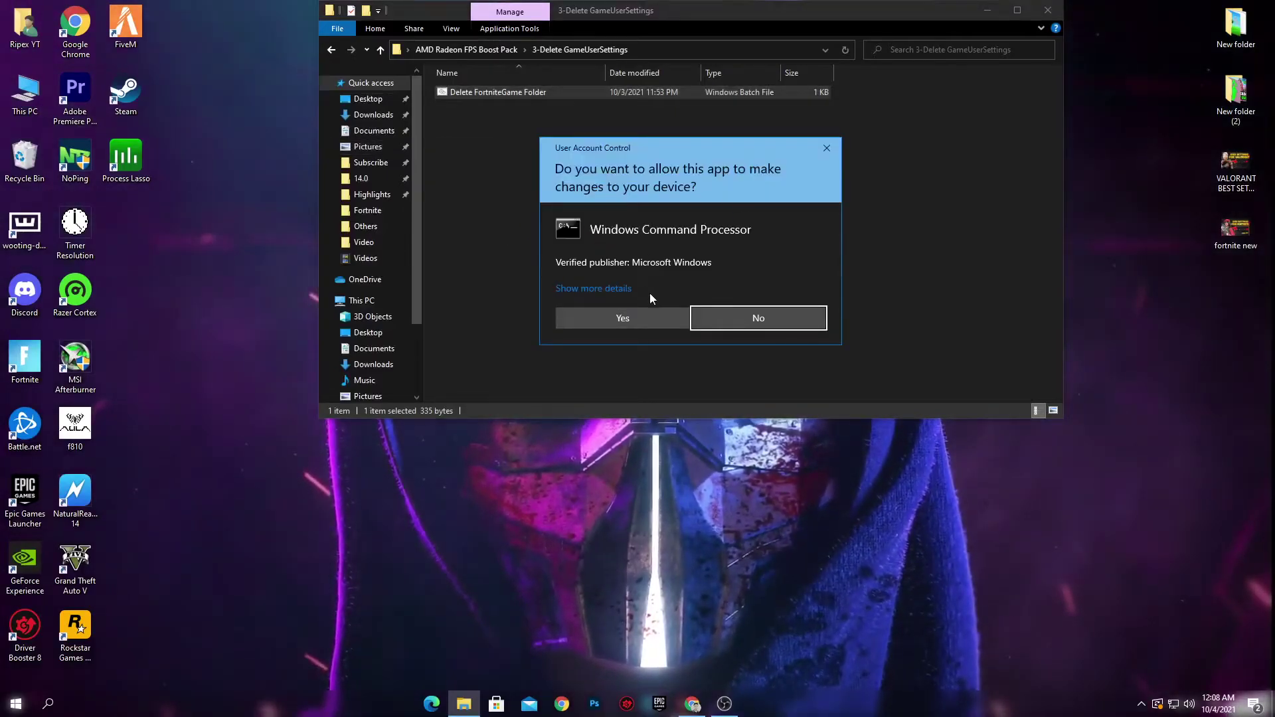
left_click(624, 313)
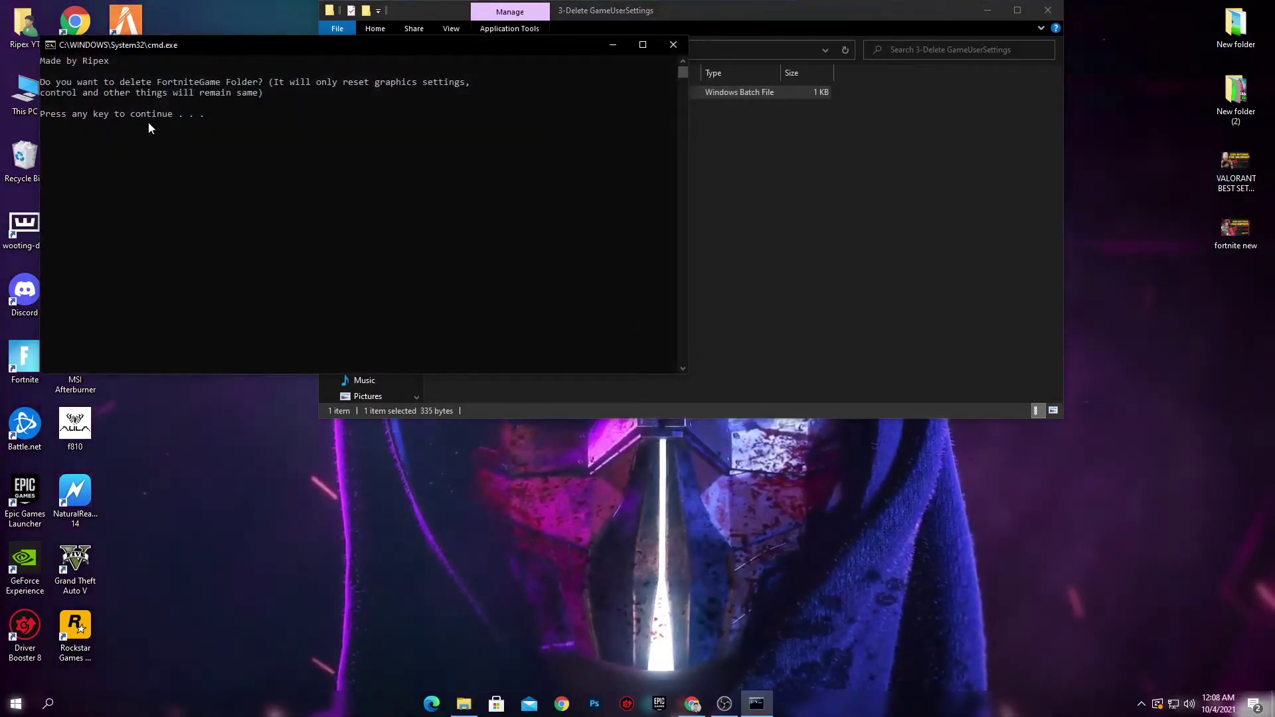
key("Return")
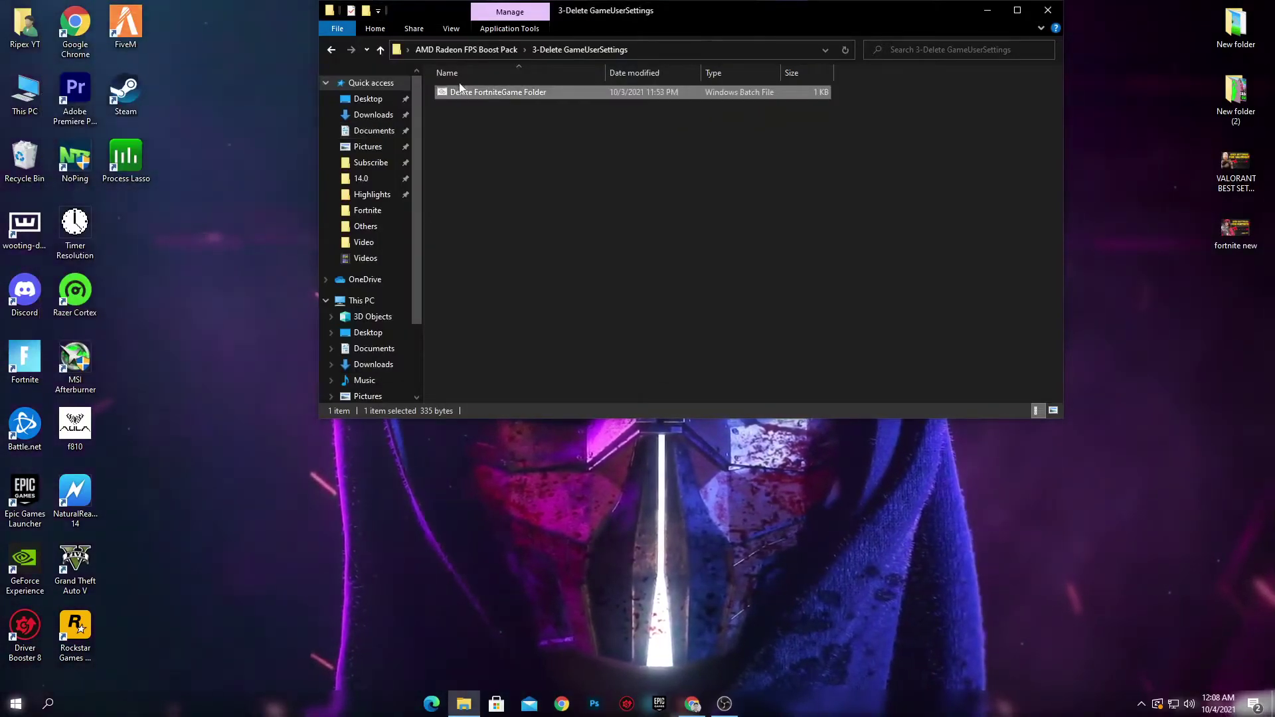
- Run FPS Booster from the pack's 4-FPS Booster CMD folder as administrator and allow it to make changes
left_click(464, 50)
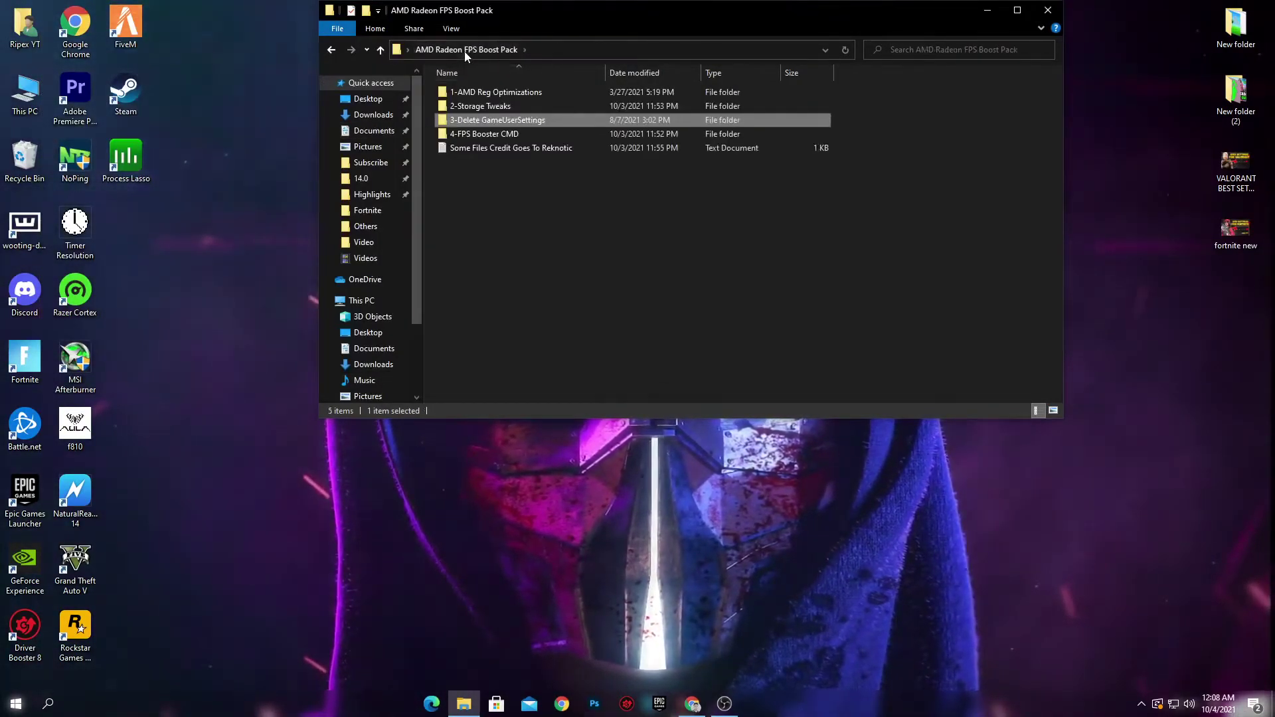
double_click(493, 135)
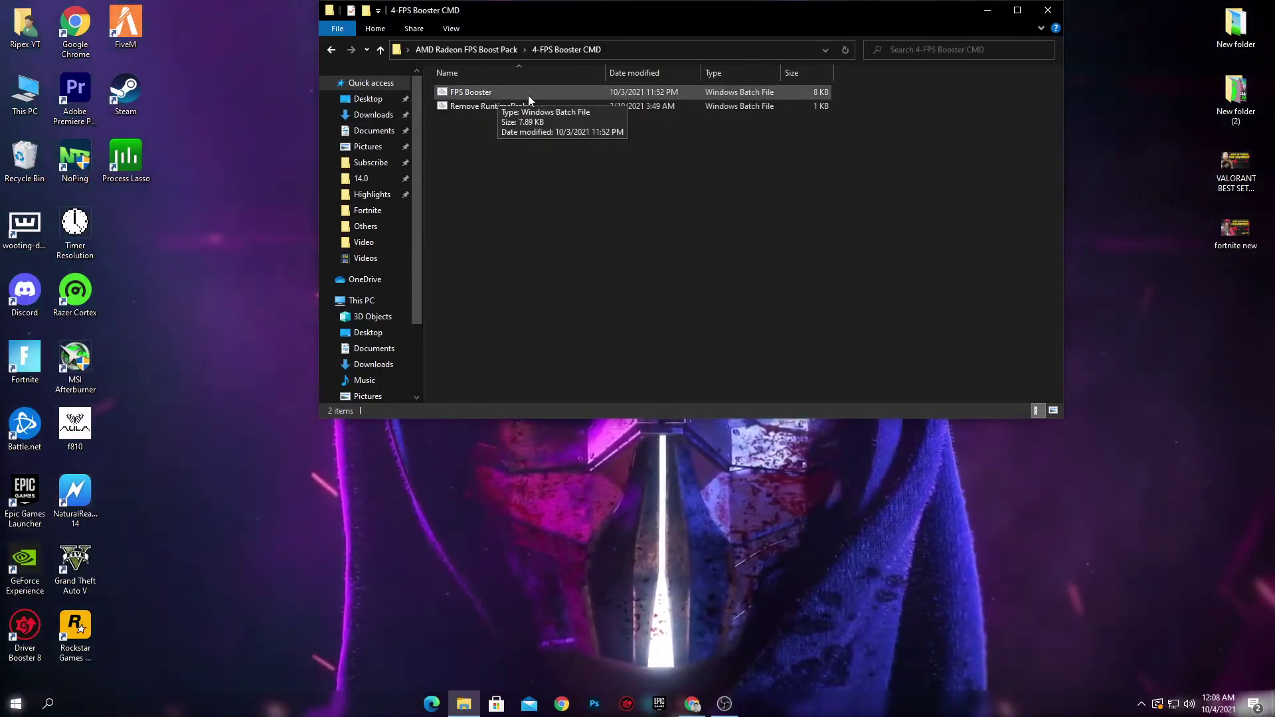
right_click(473, 94)
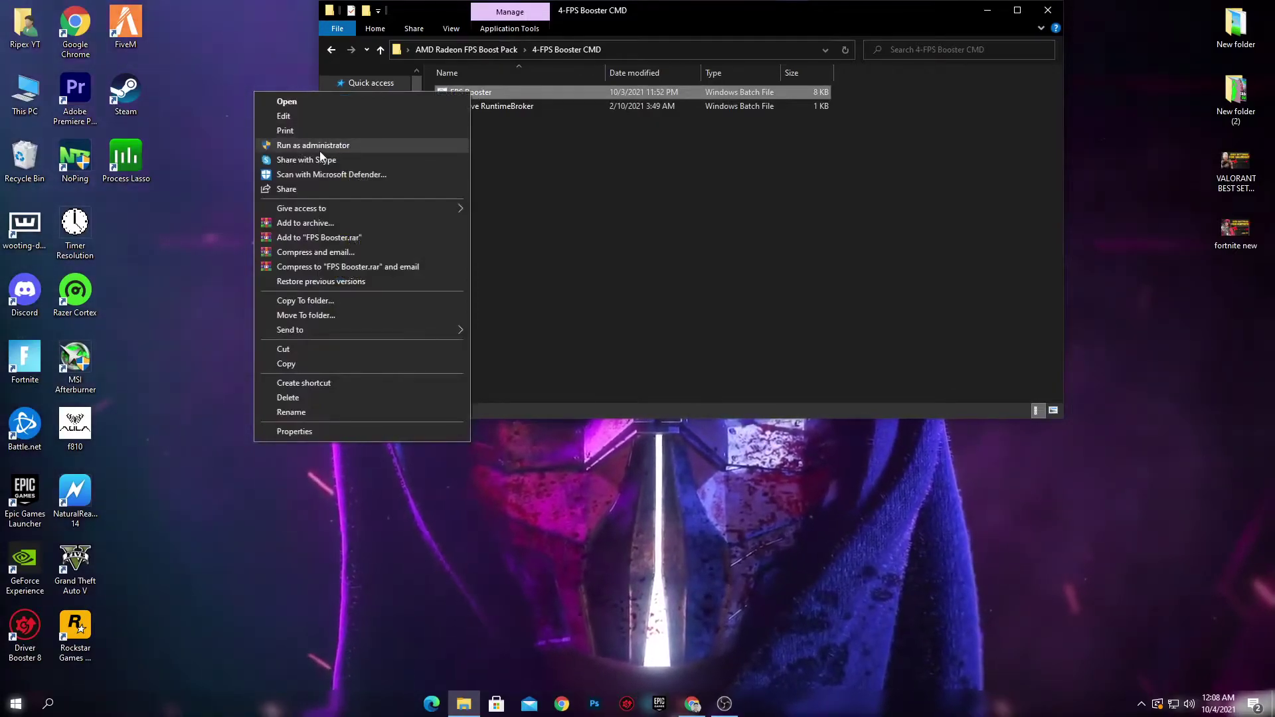
left_click(322, 151)
left_click(615, 317)
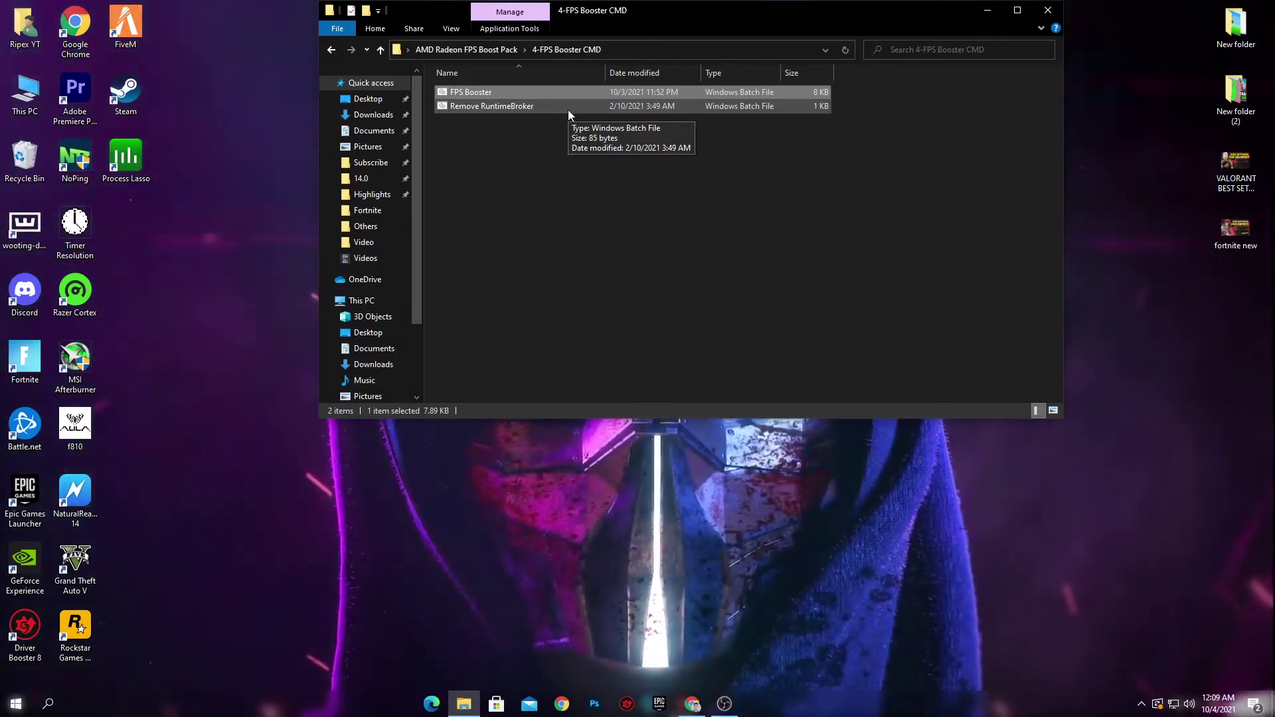
- Run Remove RuntimeBroker as administrator, allowing the changes, and close the boost pack's folder window
right_click(456, 105)
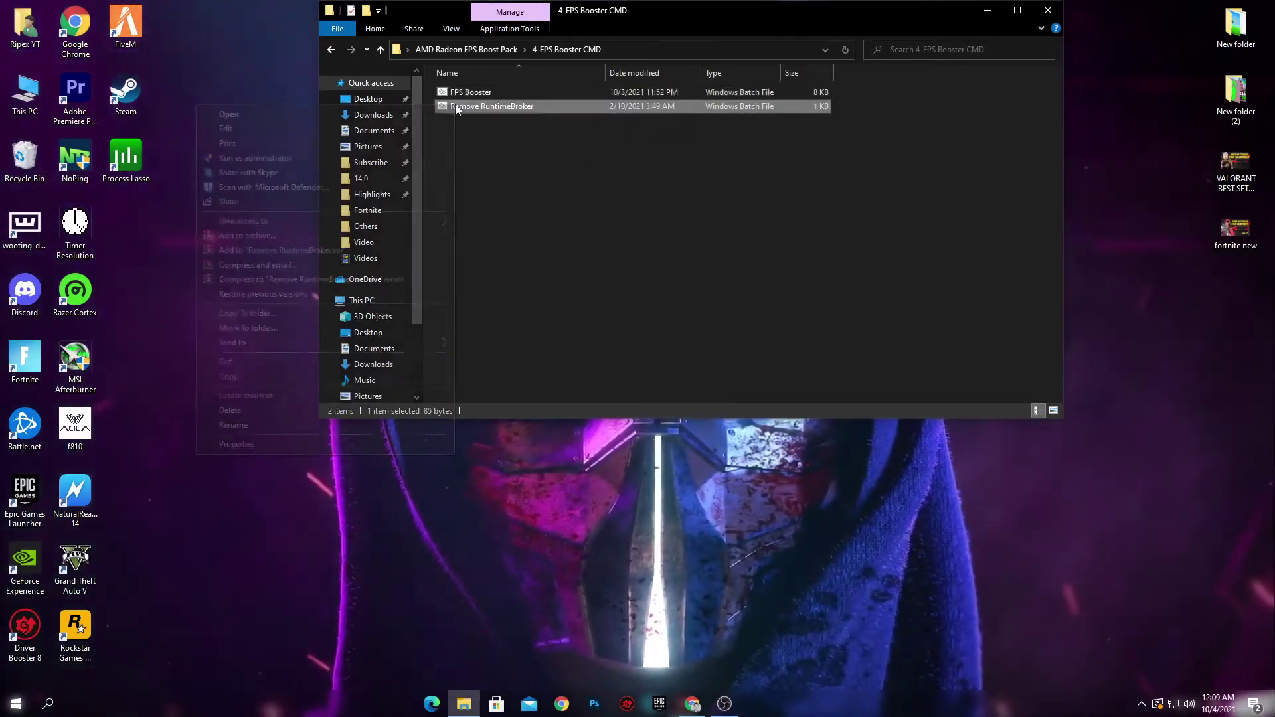
left_click(246, 158)
left_click(603, 317)
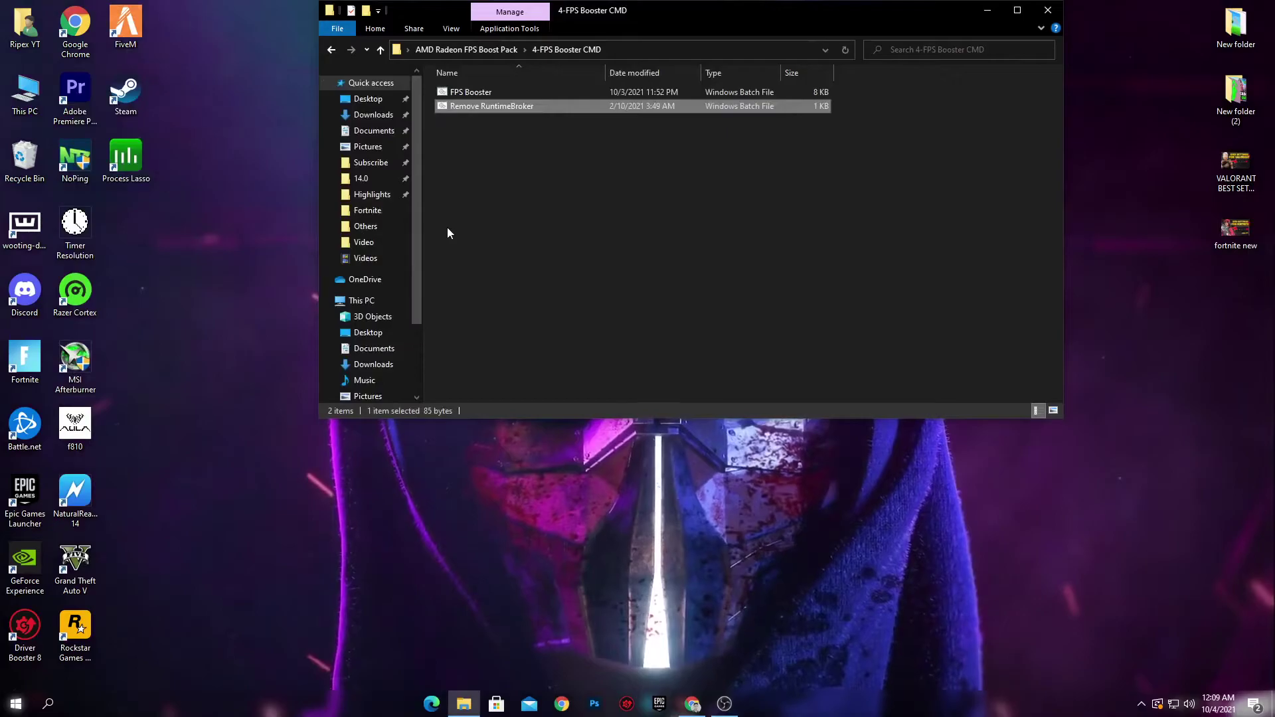
left_click(455, 50)
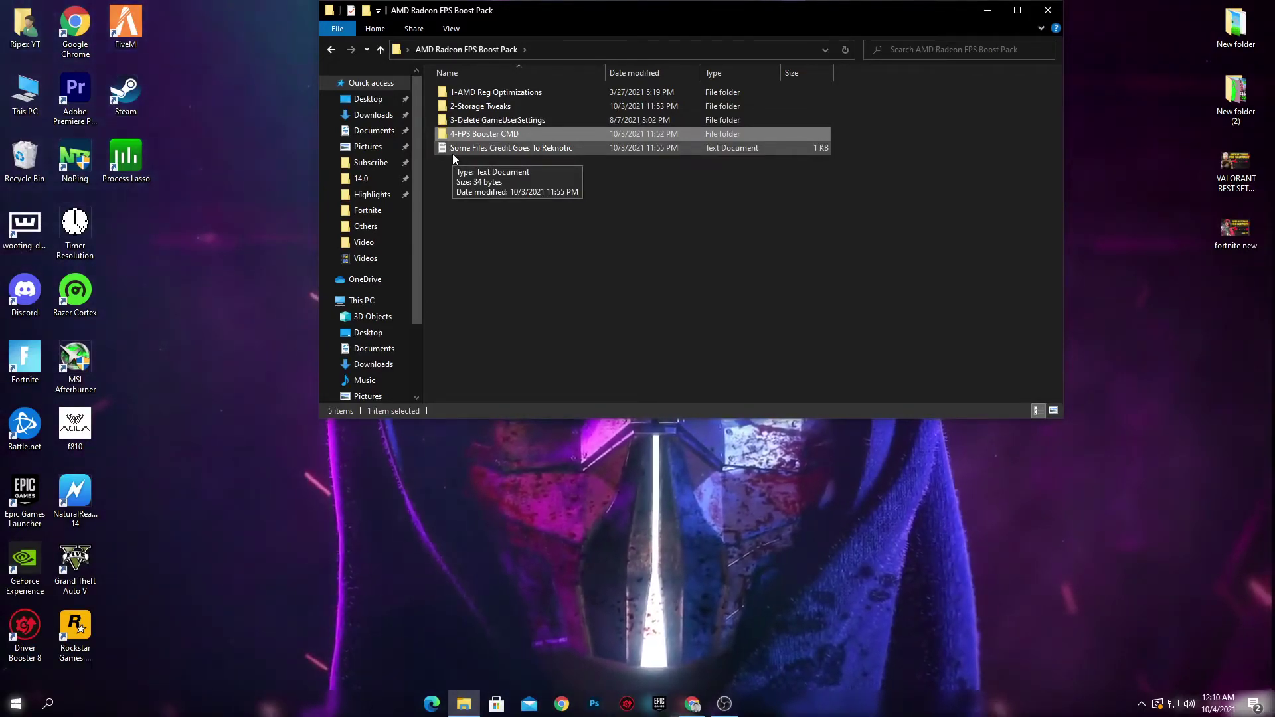
left_click(1048, 10)
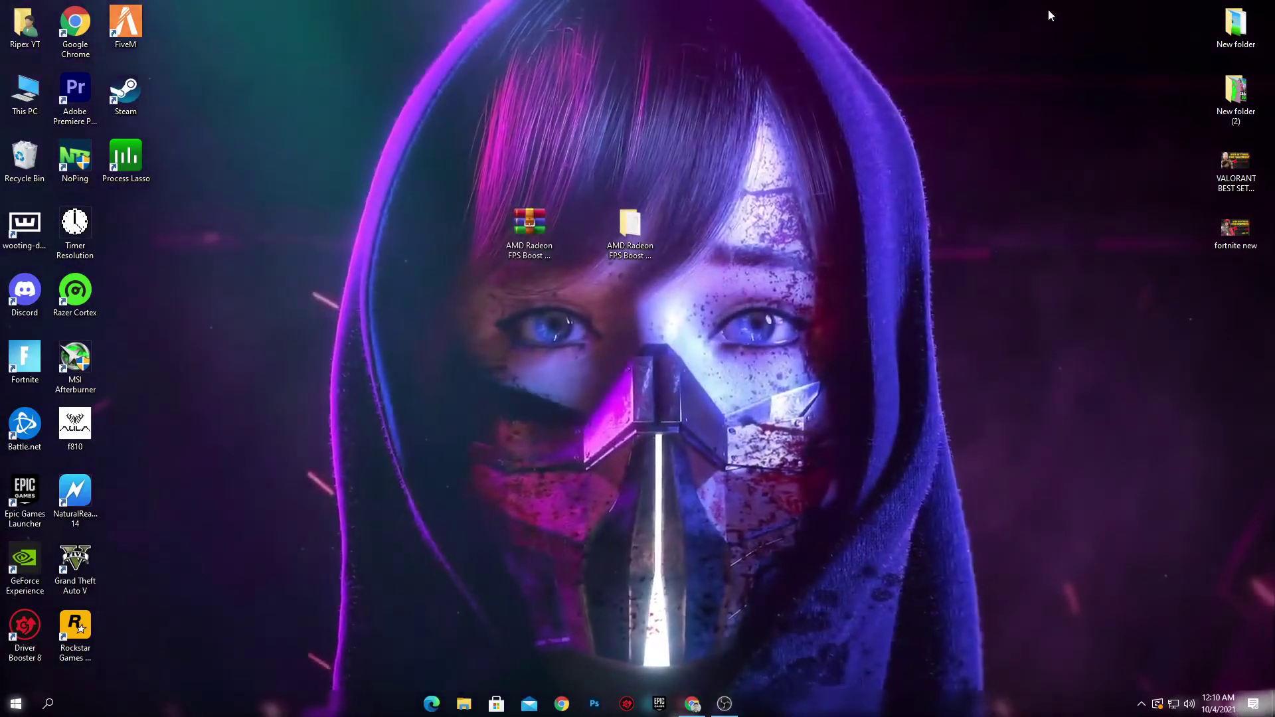
- Open the folder C:\Program Files\Epic Games\Fortnite\FortniteGame\Binaries\Win64 and maximize its window
double_click(4, 90)
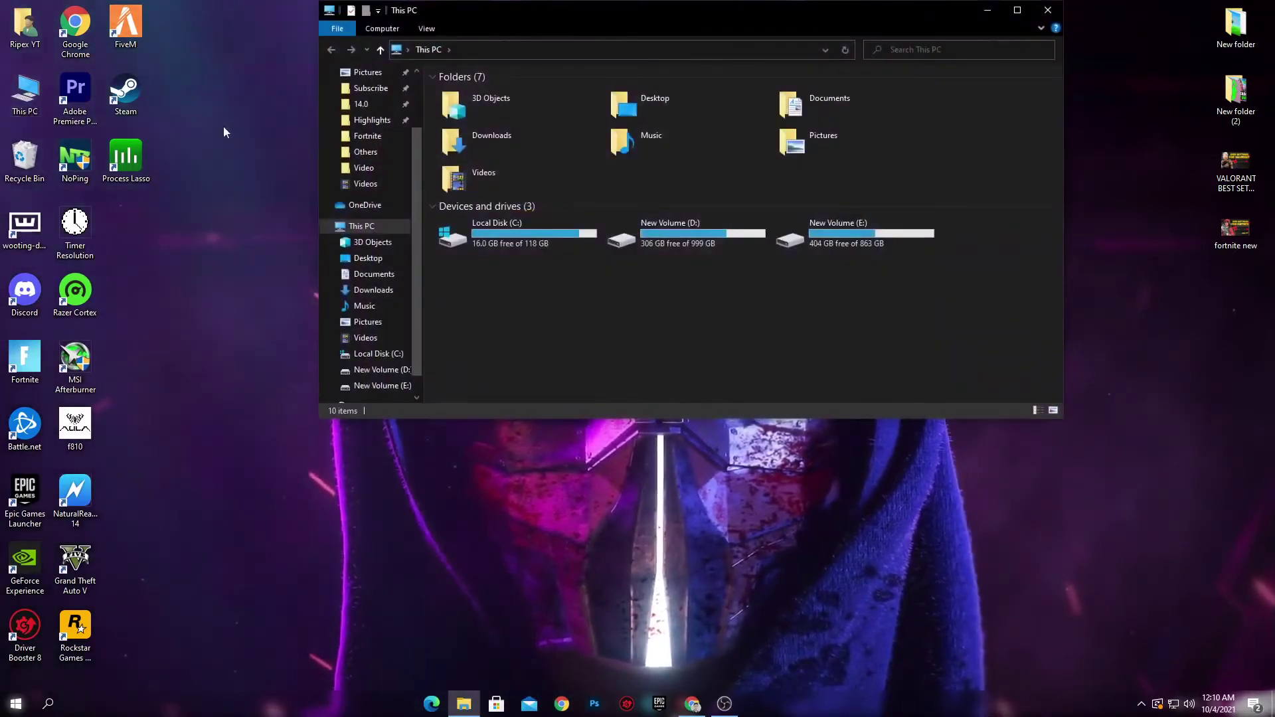
double_click(544, 222)
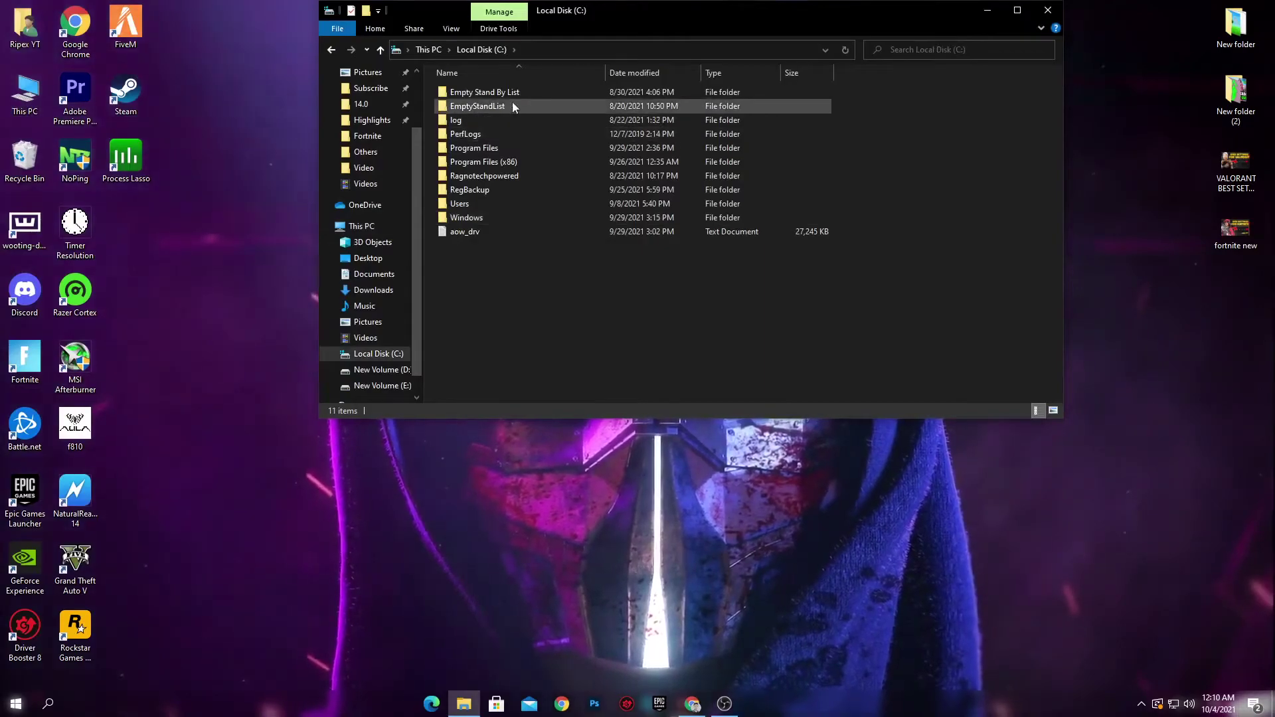
double_click(480, 154)
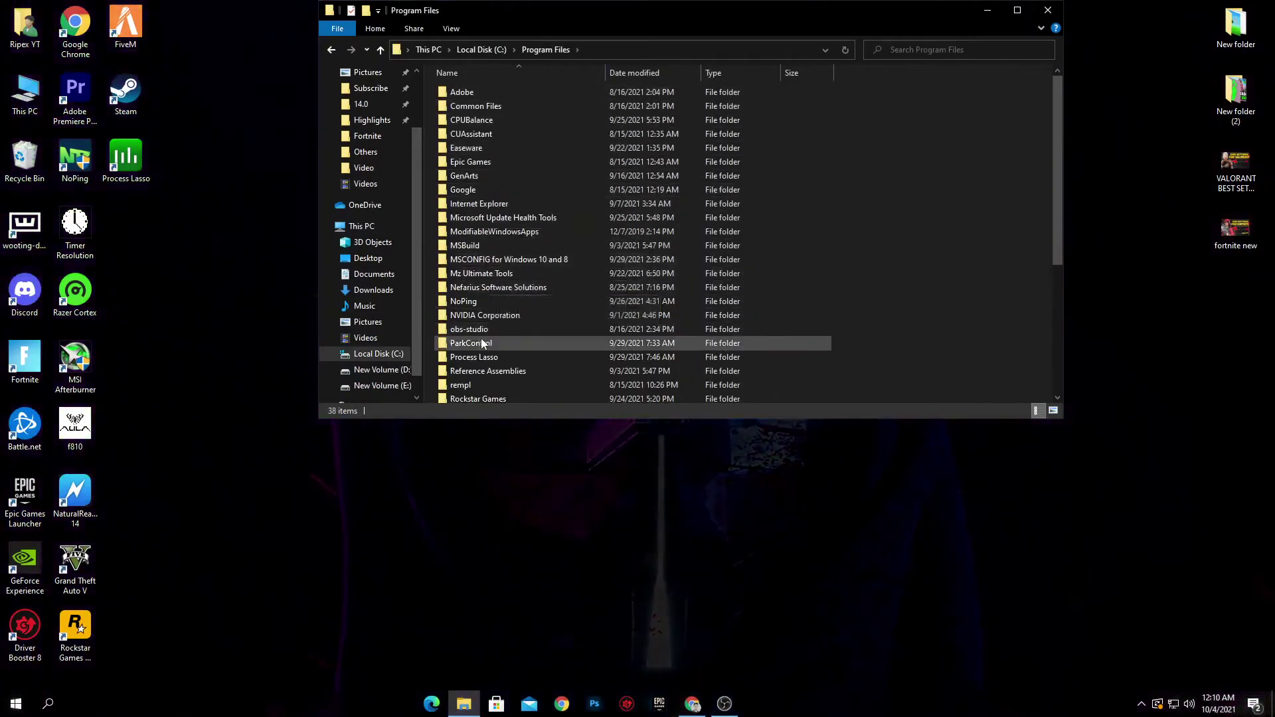
double_click(469, 162)
left_click(460, 96)
double_click(459, 95)
double_click(504, 118)
double_click(478, 93)
double_click(497, 104)
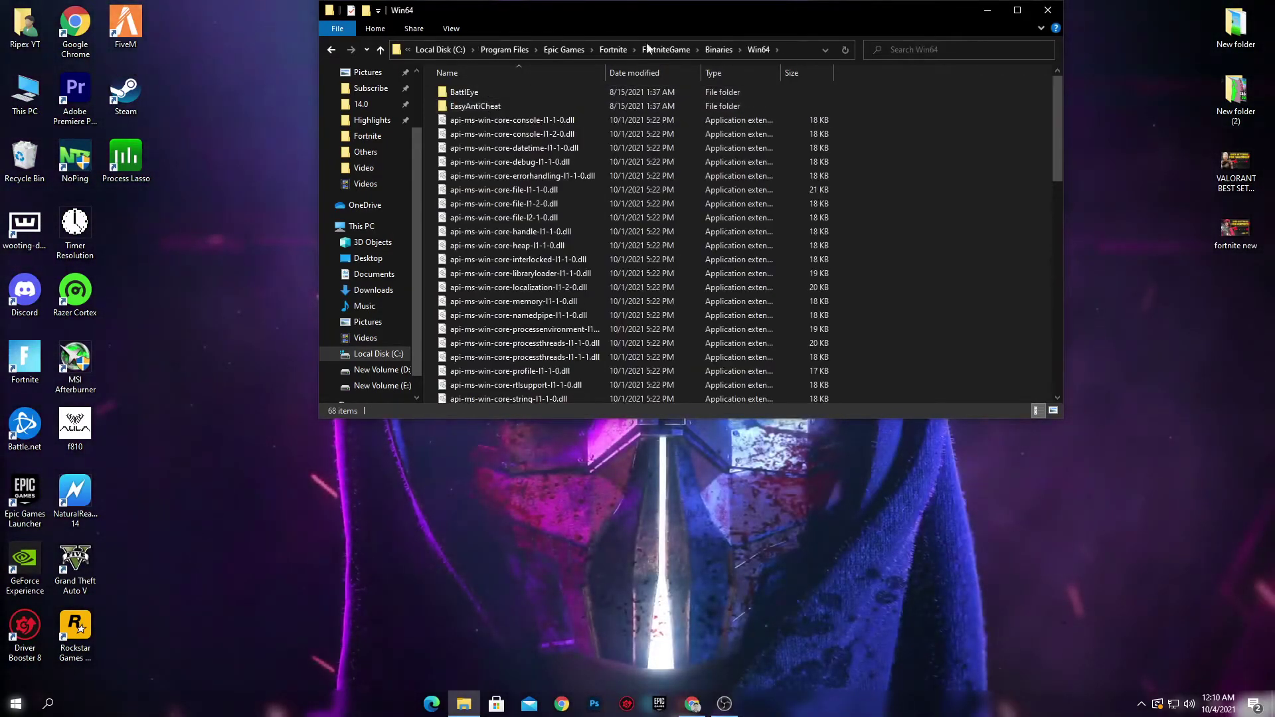
double_click(719, 10)
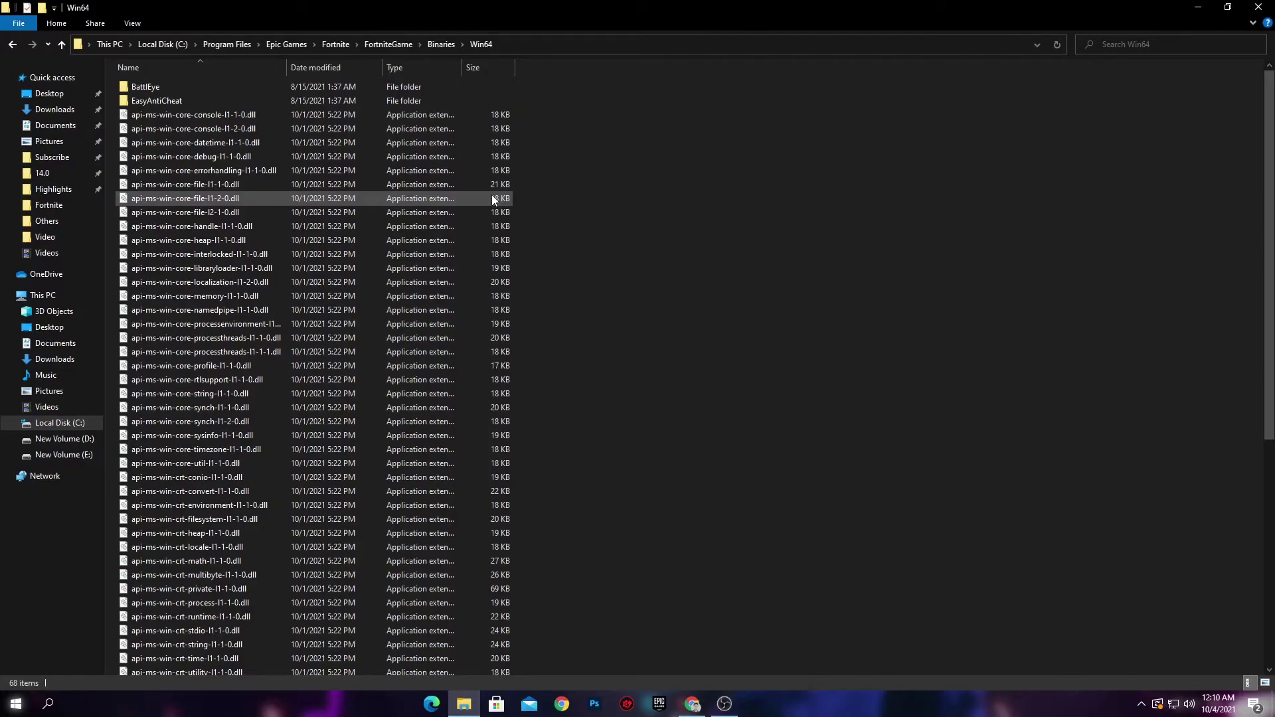
- Find the FortniteClient-Win64-Shipping application in Win64 and open its compatibility properties
scroll(492, 199, "down", 10)
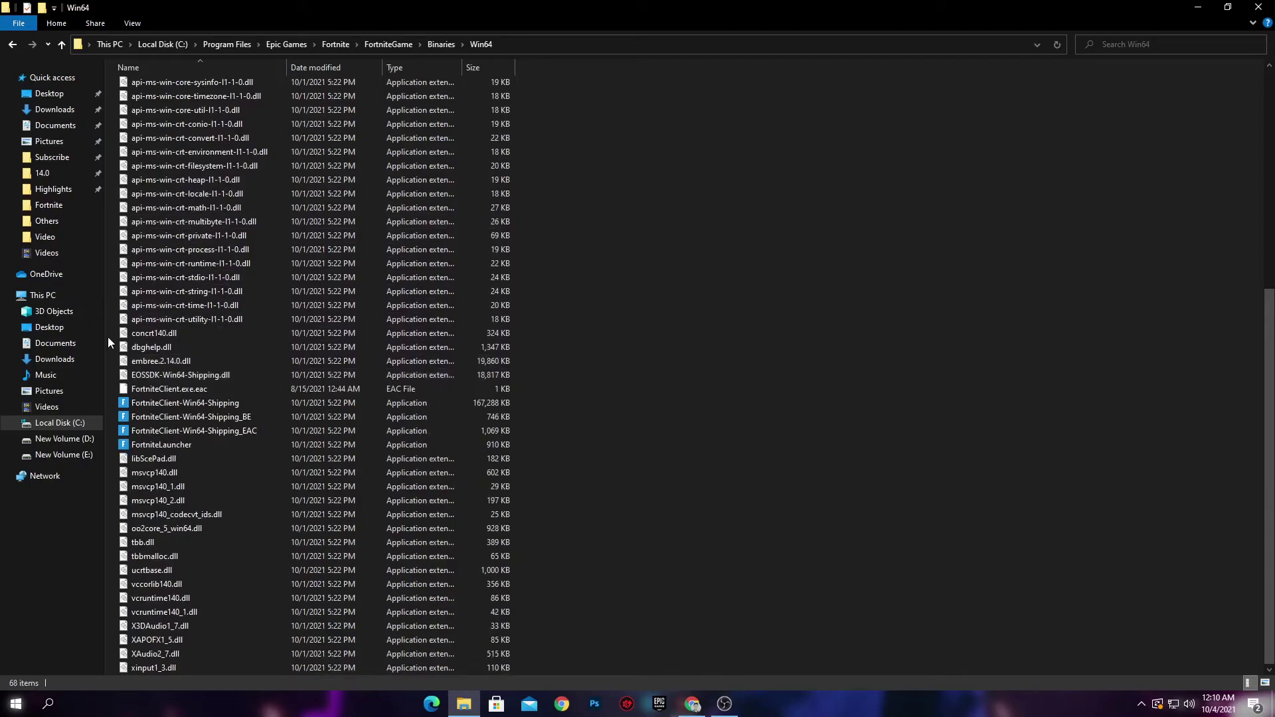
left_click_drag(540, 407, 616, 432)
left_click(616, 432)
left_click(148, 407)
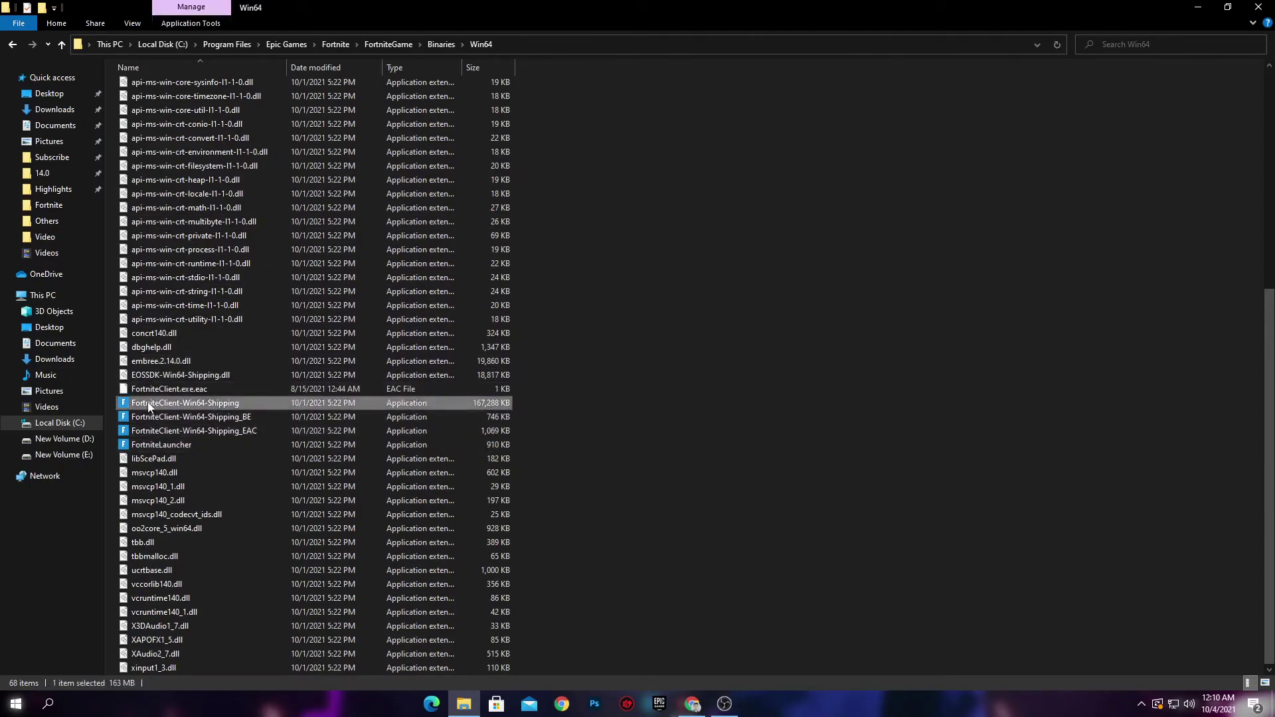
right_click(149, 407)
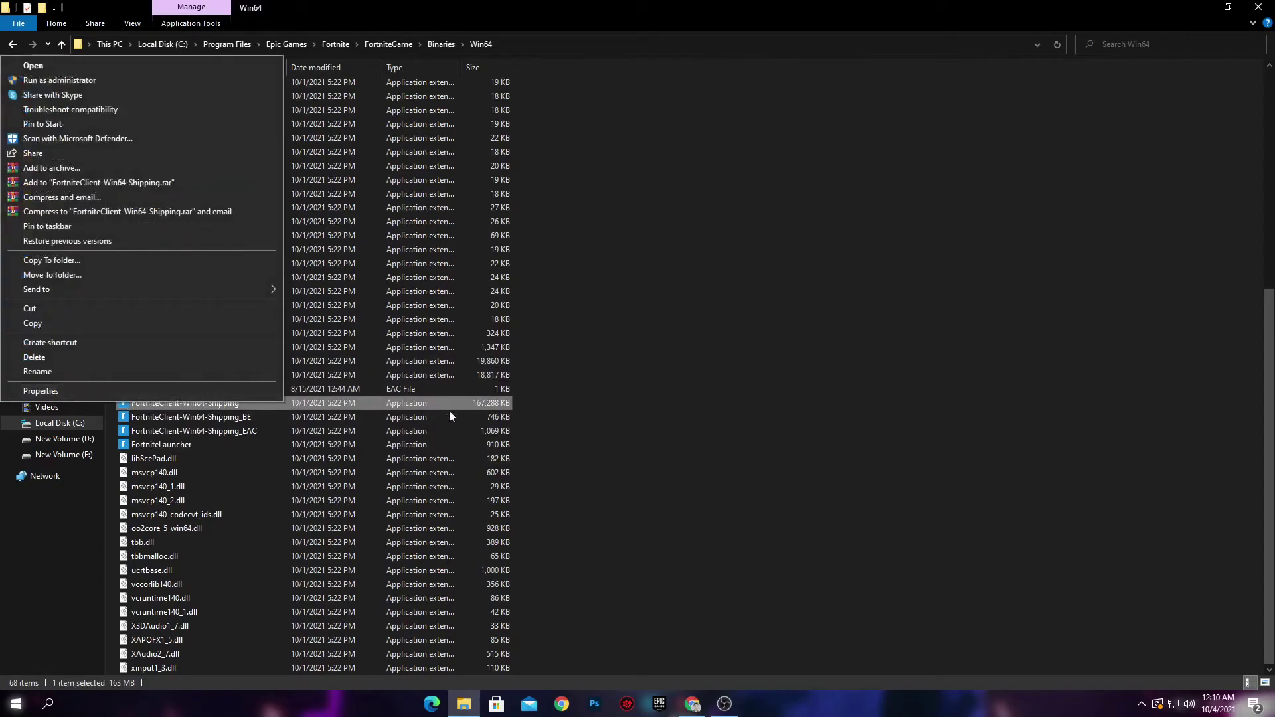
left_click(73, 393)
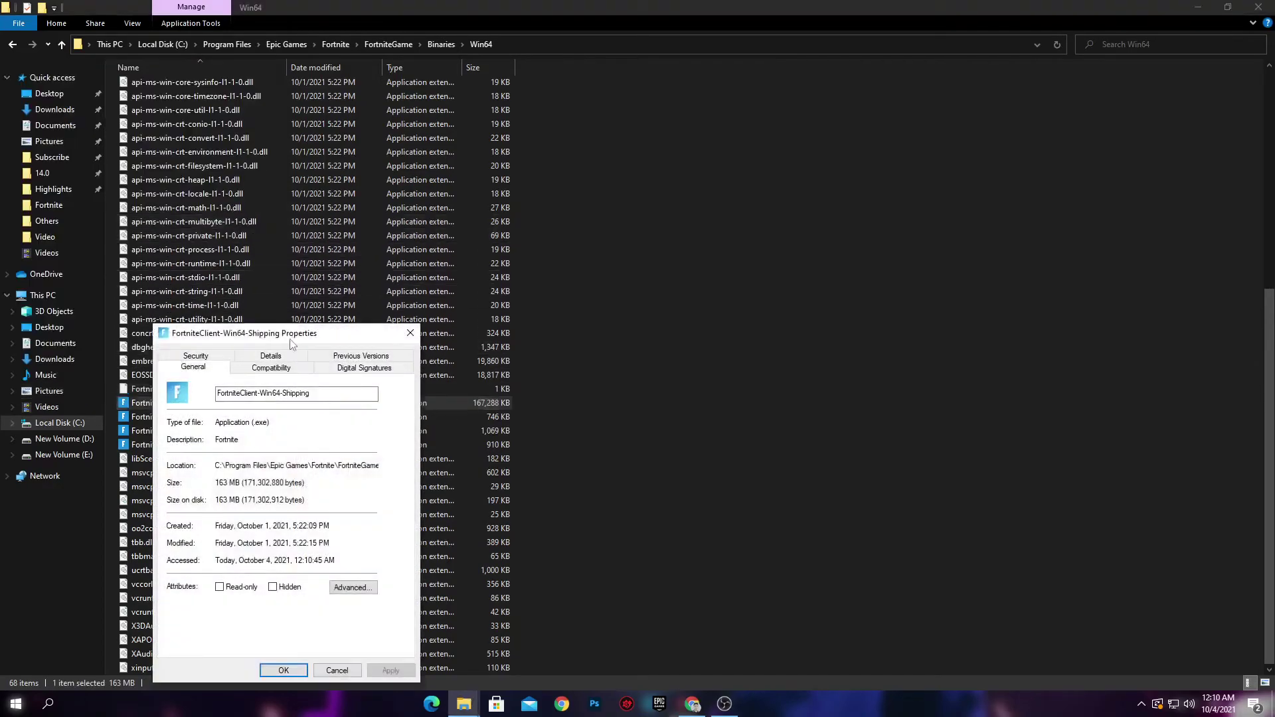
left_click(238, 356)
left_click_drag(249, 331, 445, 221)
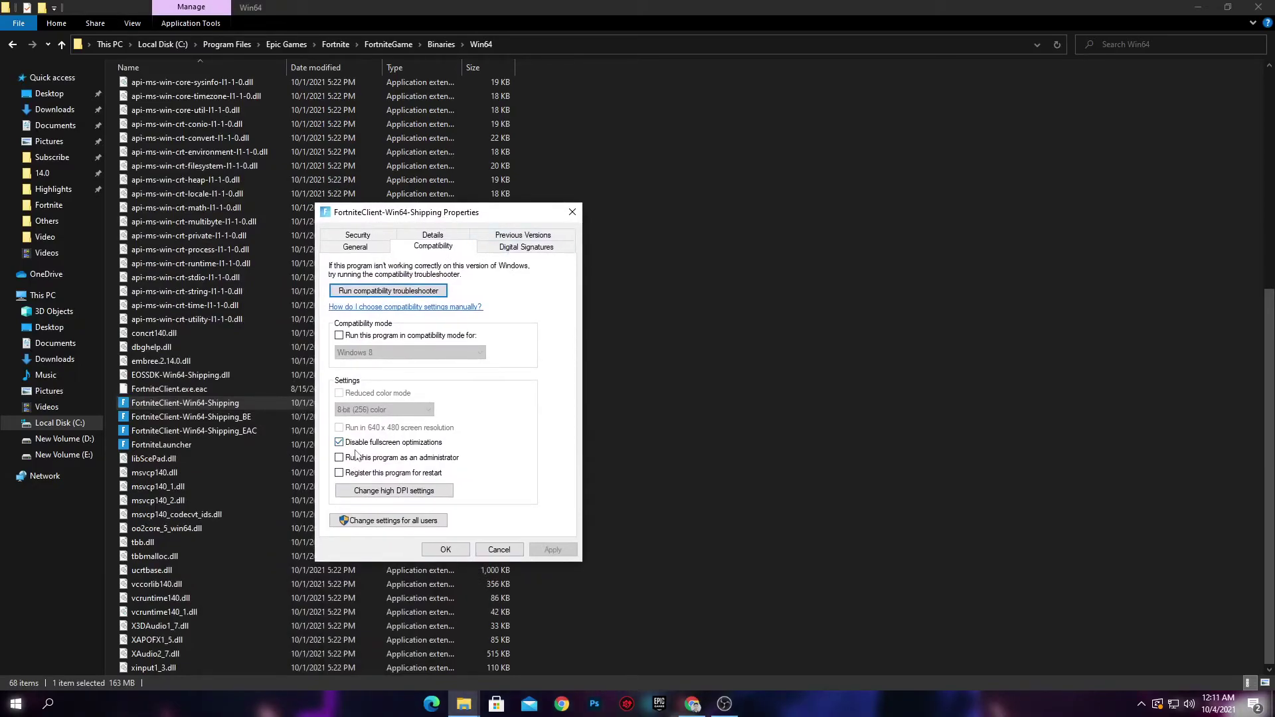
- Accept the compatibility settings with fullscreen optimizations disabled and high DPI scaling performed by Application, and close the Win64 folder
left_click(378, 491)
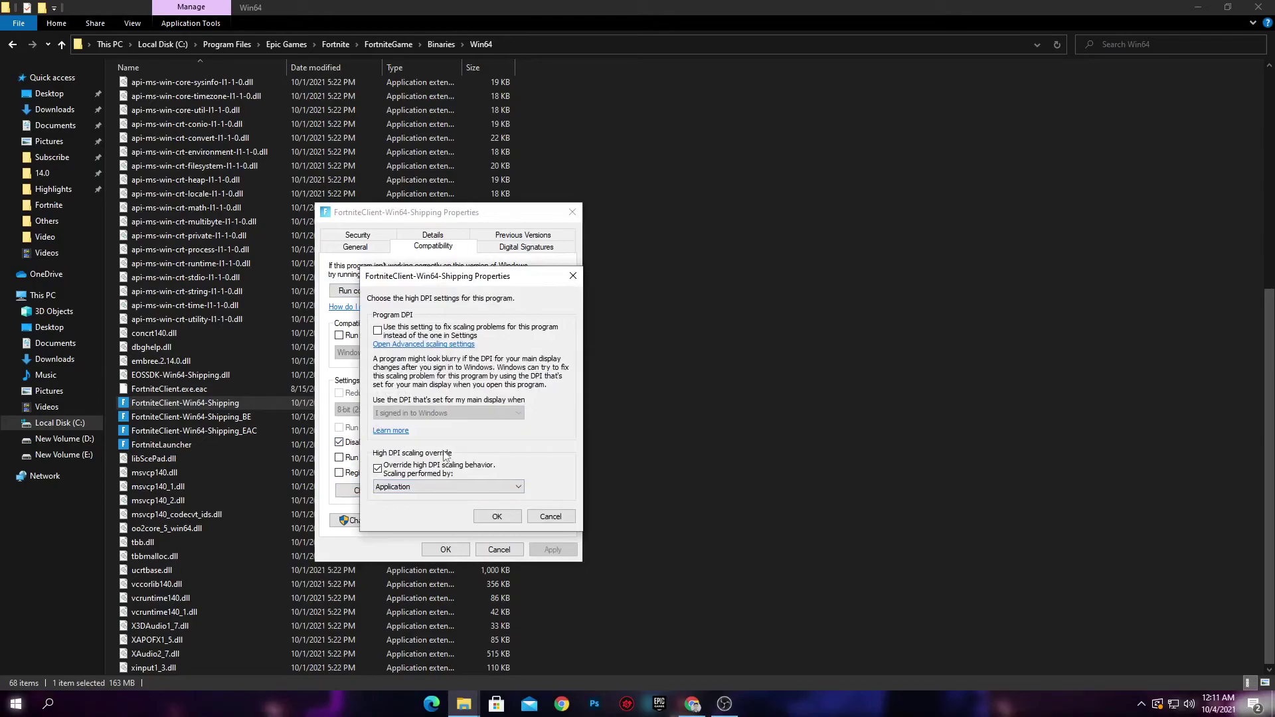
left_click(494, 518)
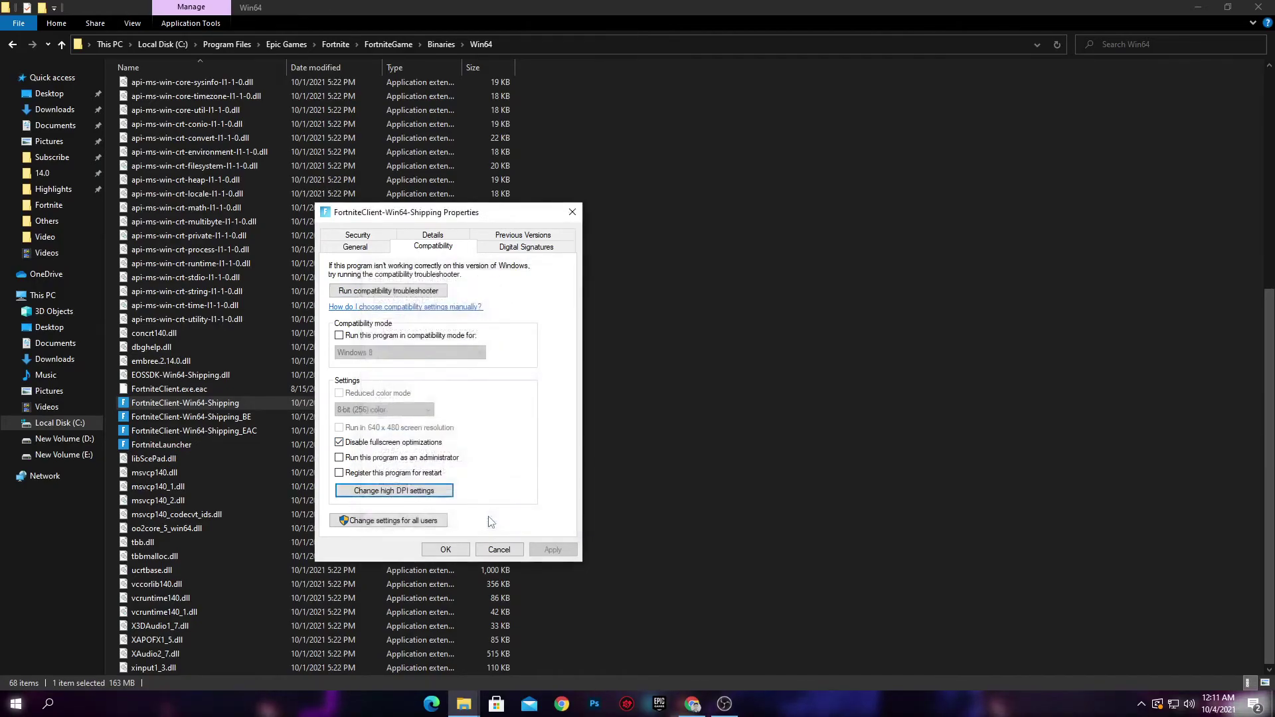
left_click(454, 553)
left_click_drag(538, 404, 487, 450)
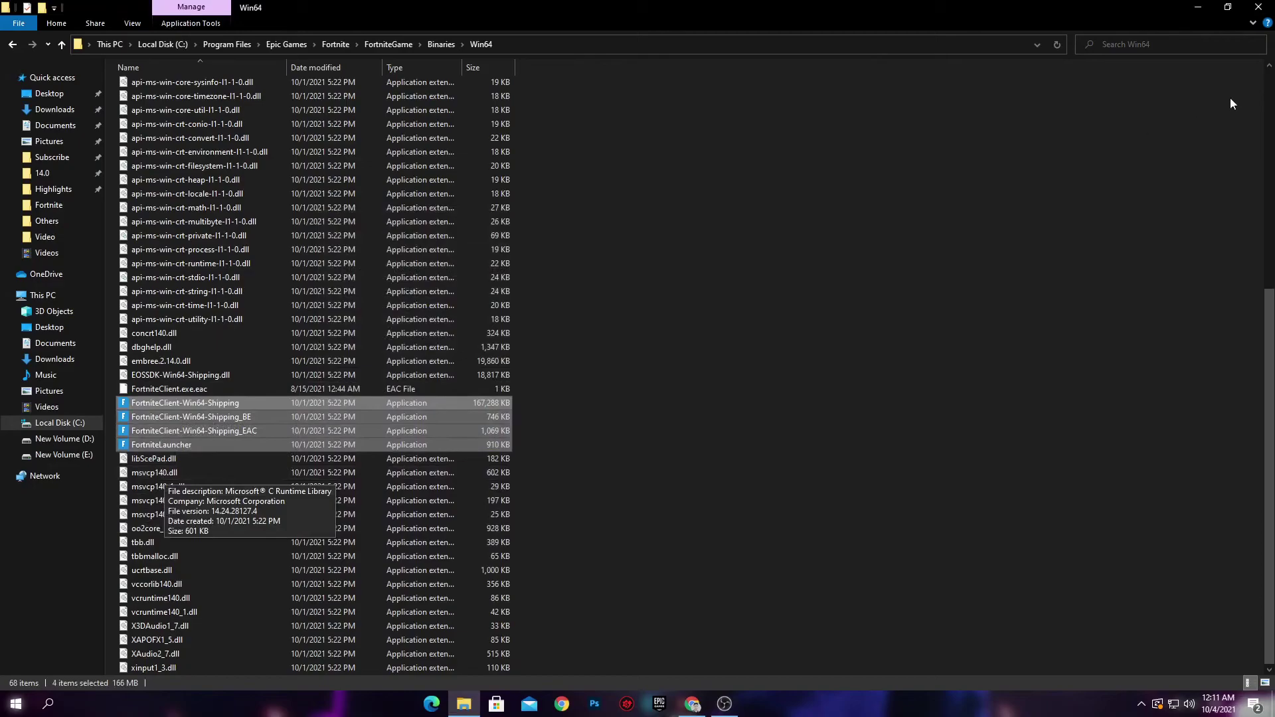
left_click(1258, 6)
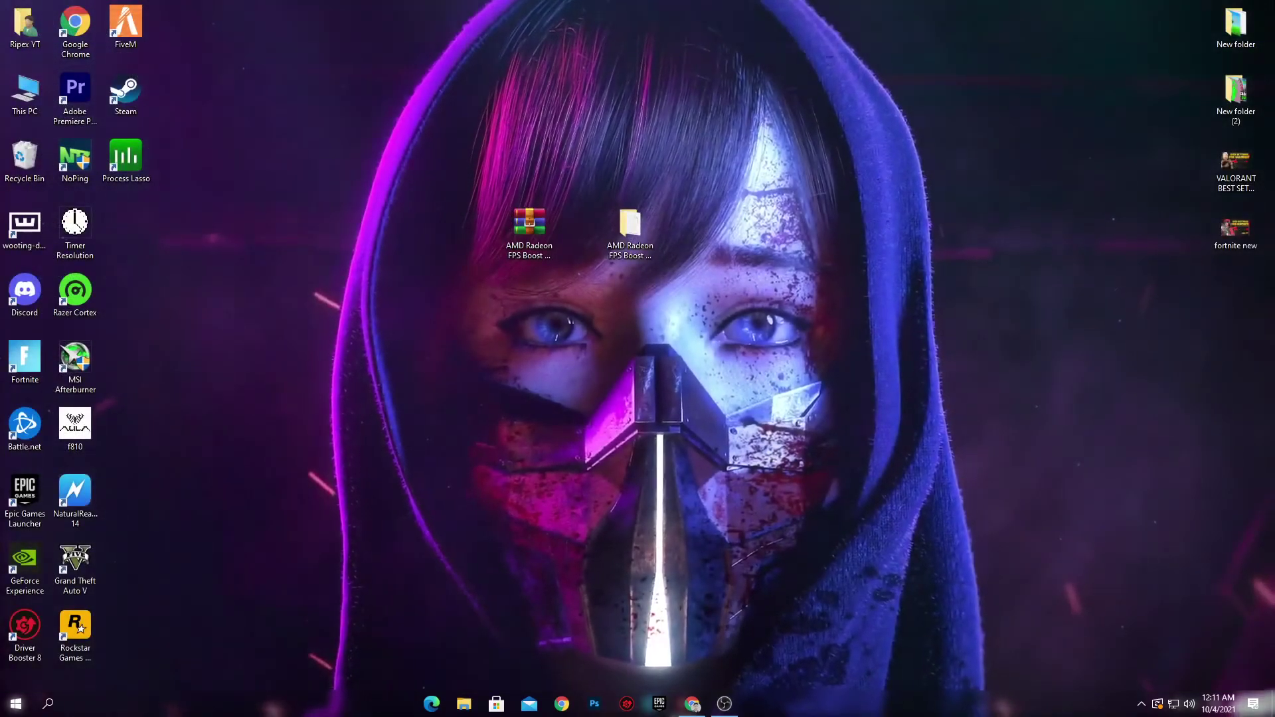